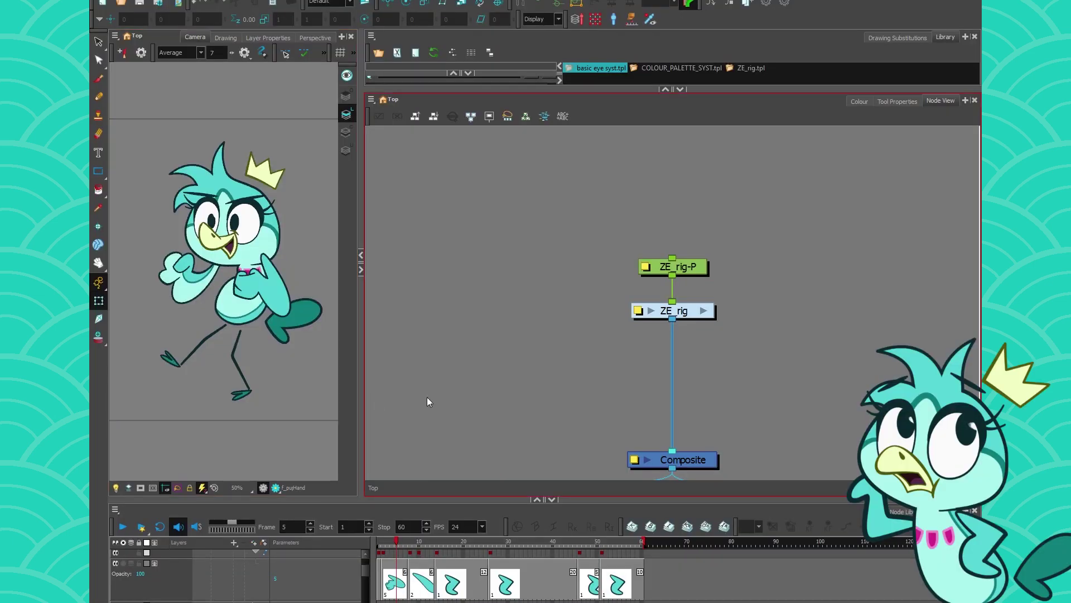
{"action": "scroll", "coordinate": [521, 323], "scroll_direction": "down", "scroll_amount": 2}
{"action": "scroll", "coordinate": [498, 381], "scroll_direction": "down", "scroll_amount": 1}
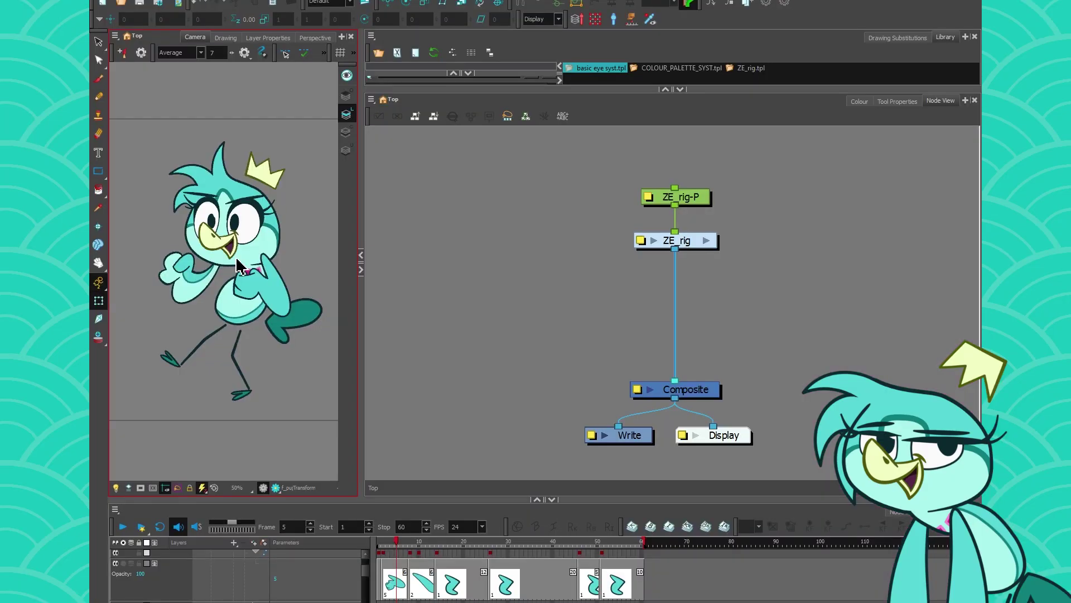
{"action": "left_click", "coordinate": [392, 349]}
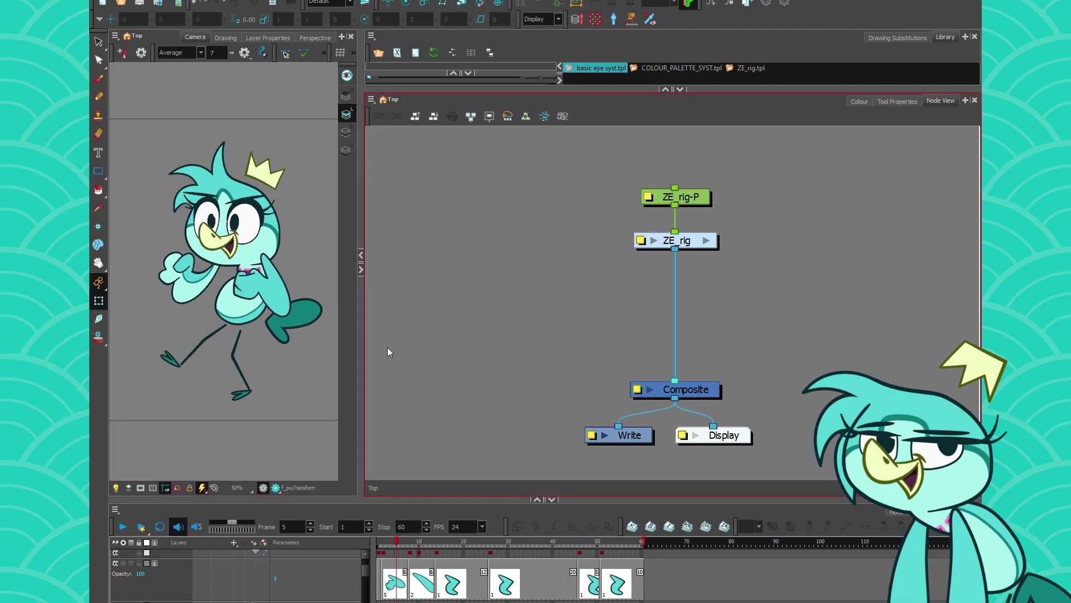
{"action": "left_click", "coordinate": [635, 76]}
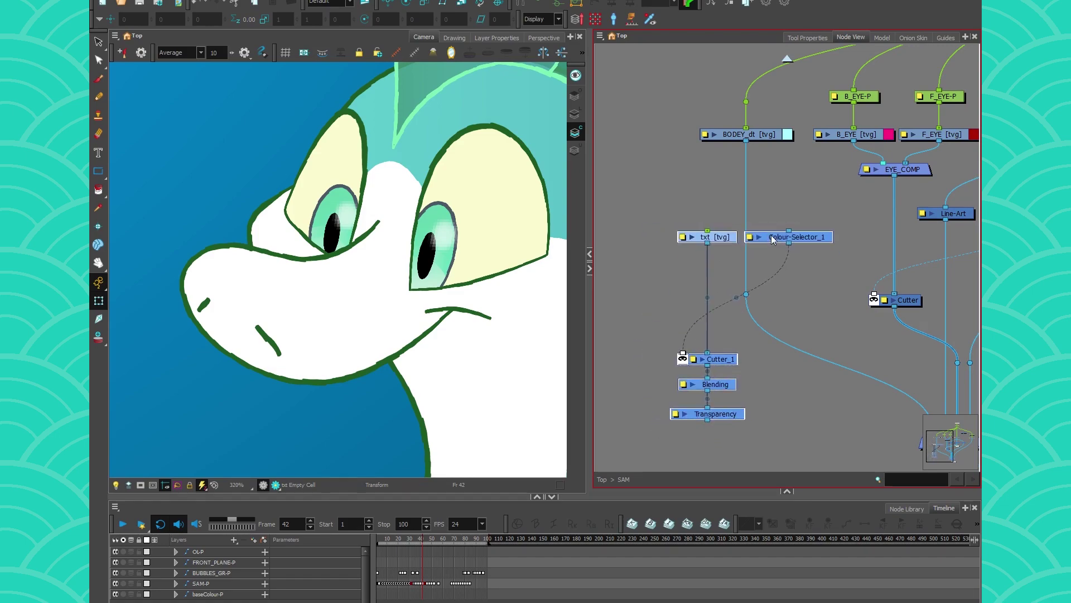
{"action": "left_click_drag", "start_coordinate": [799, 194], "coordinate": [755, 148]}
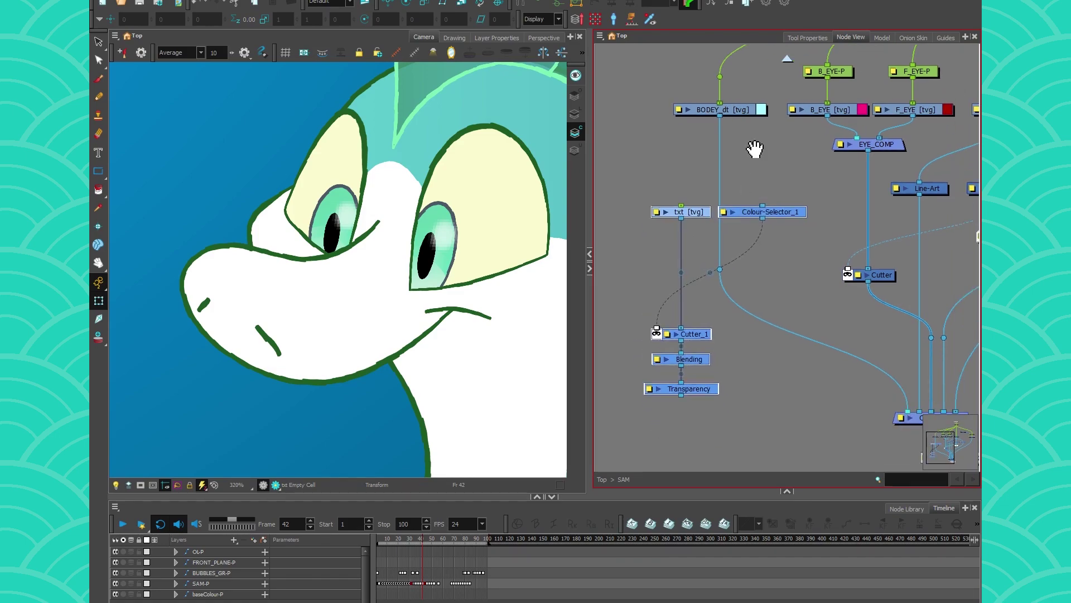
{"action": "left_click_drag", "start_coordinate": [848, 172], "coordinate": [763, 175]}
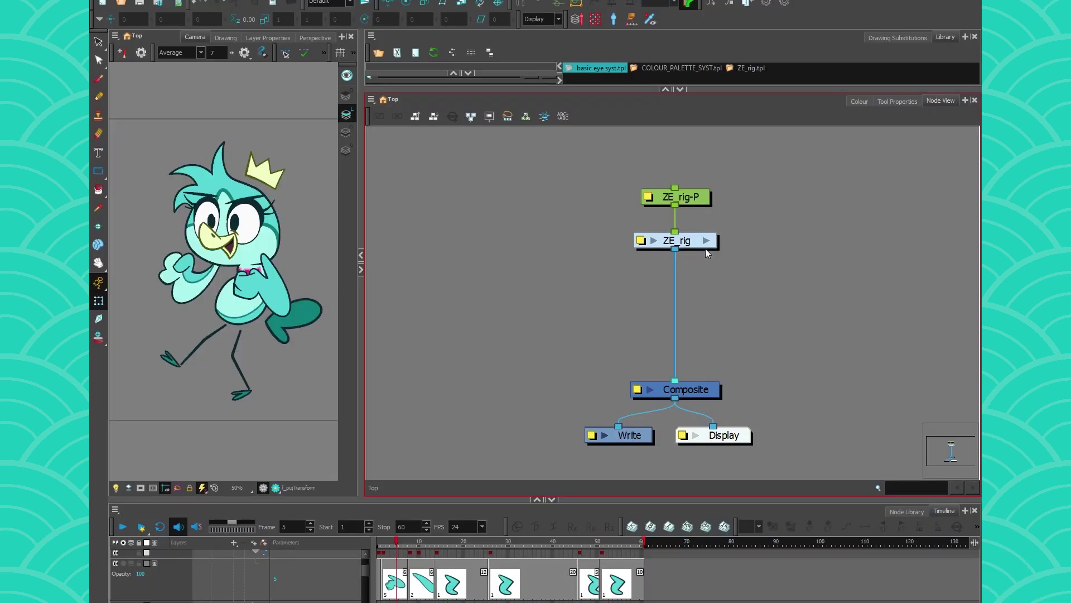
- Add a new drawing layer named f_eye
{"action": "key", "text": "ctrl+r"}
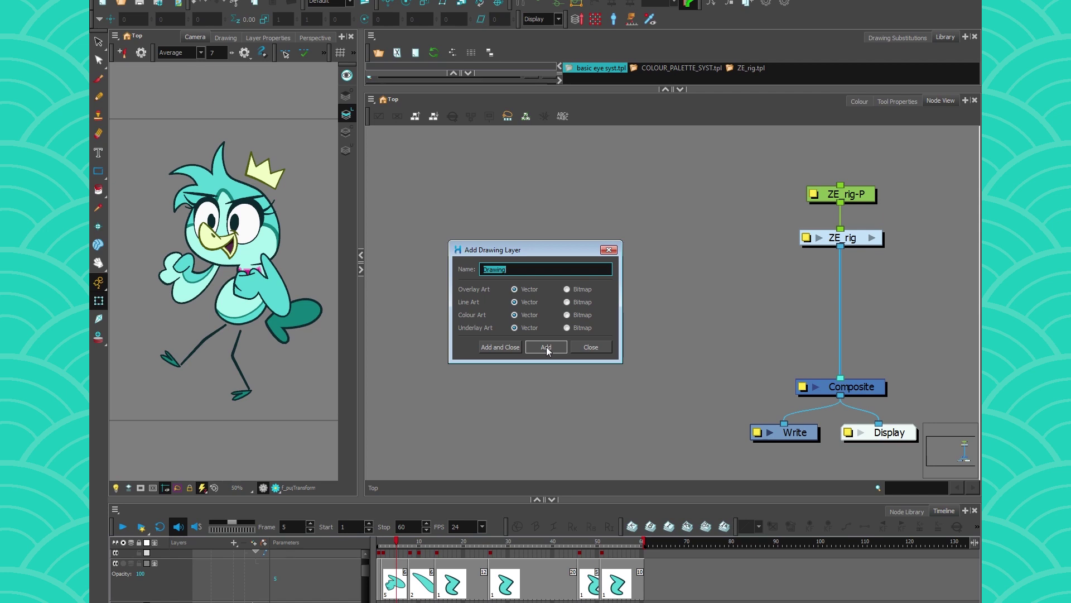
{"action": "type", "text": "f_eyes"}
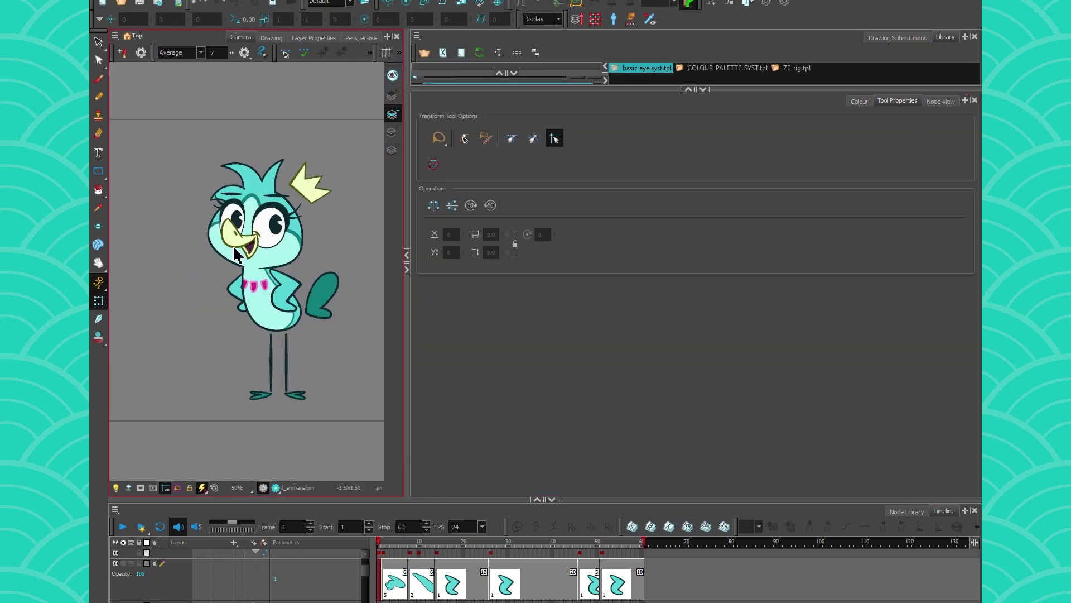
- Check the back eye, head and front arm by selecting them in turn, and flip the character horizontally
{"action": "left_click", "coordinate": [233, 216]}
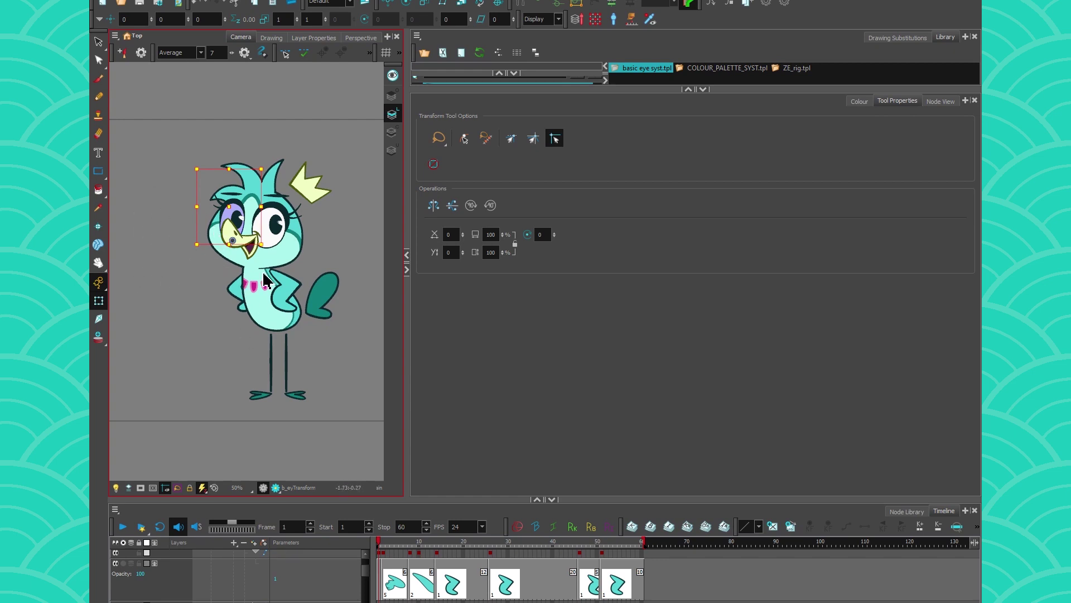
{"action": "left_click", "coordinate": [210, 288]}
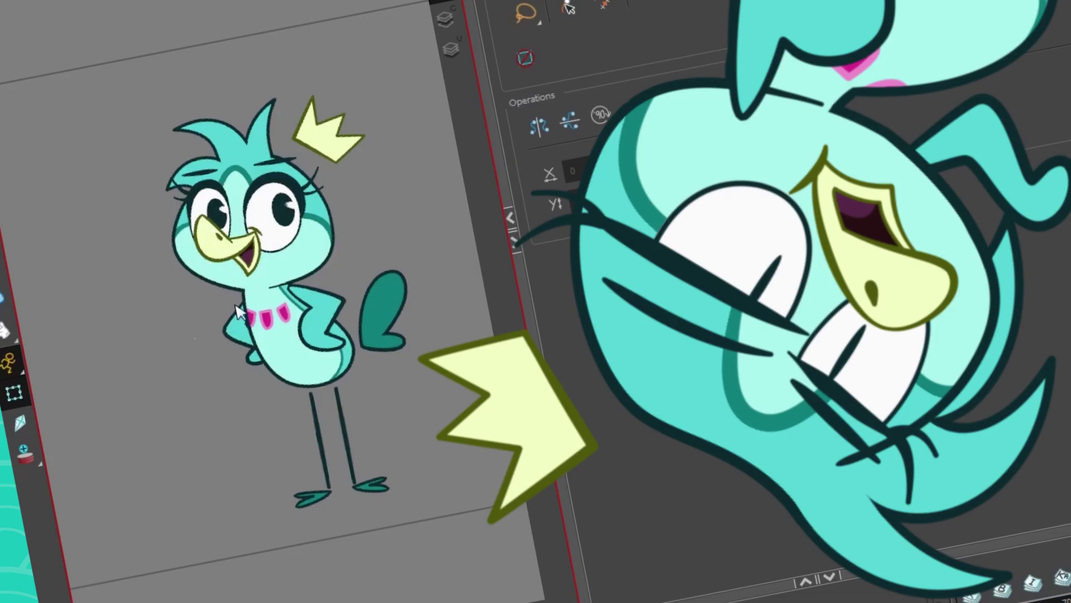
{"action": "left_click", "coordinate": [237, 329]}
{"action": "left_click", "coordinate": [212, 215]}
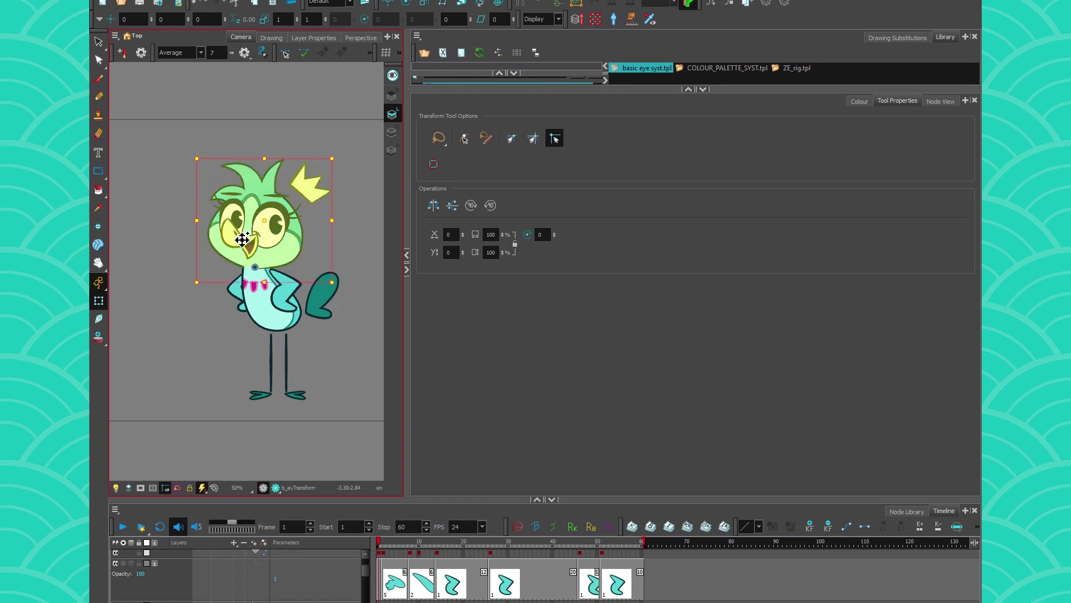
{"action": "left_click", "coordinate": [433, 205]}
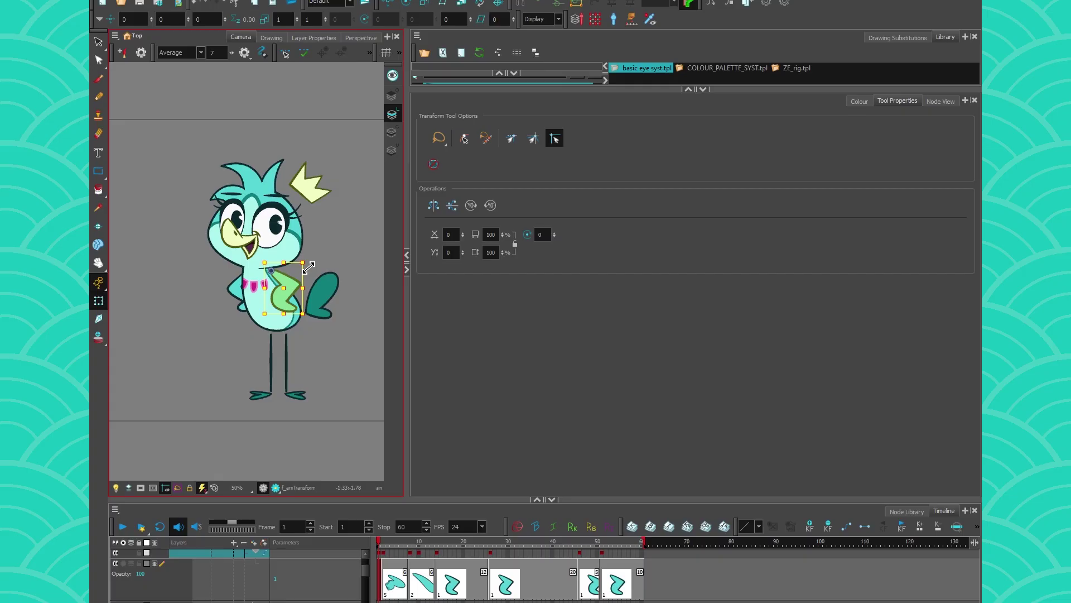
{"action": "left_click", "coordinate": [202, 349]}
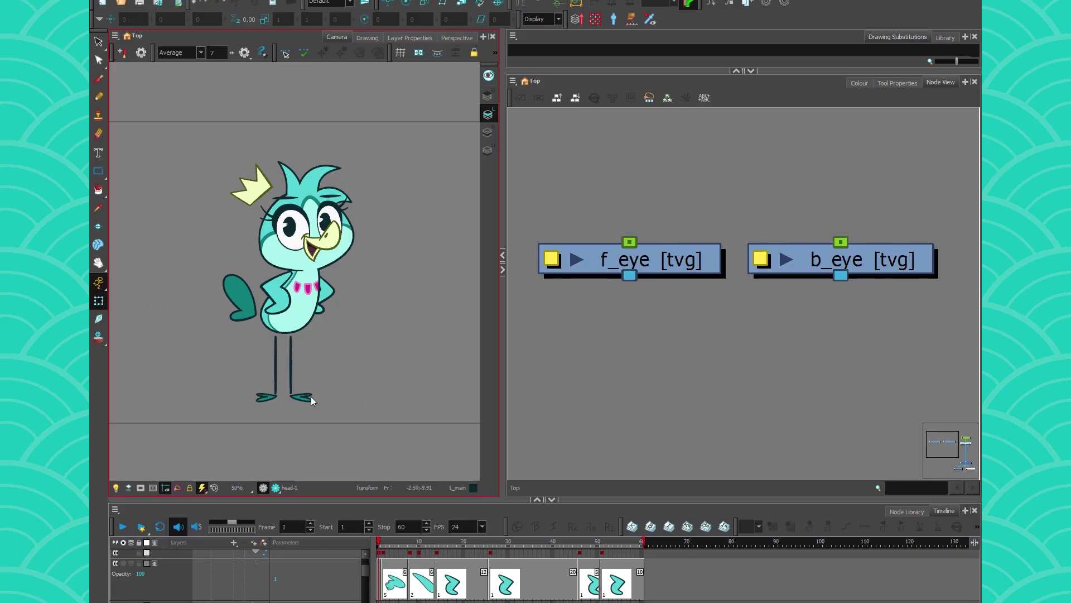
- Select the front arm, go up the hierarchy to the upper body's parent peg, and flip the upper body horizontally
{"action": "left_click", "coordinate": [618, 261]}
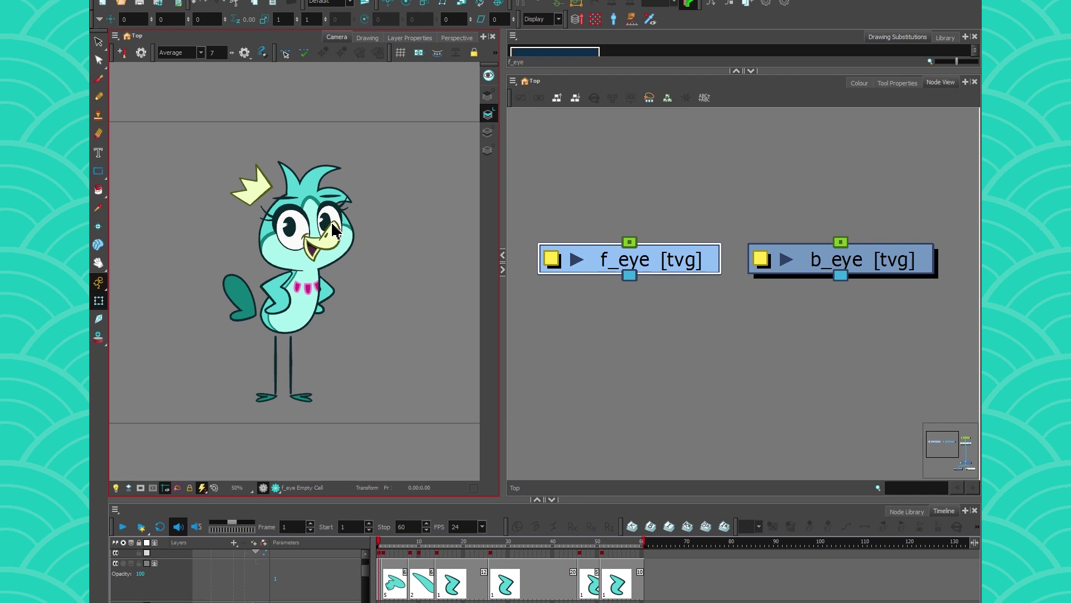
{"action": "left_click", "coordinate": [279, 276]}
{"action": "key", "text": "b"}
{"action": "key", "text": "b"}
{"action": "key", "text": "b"}
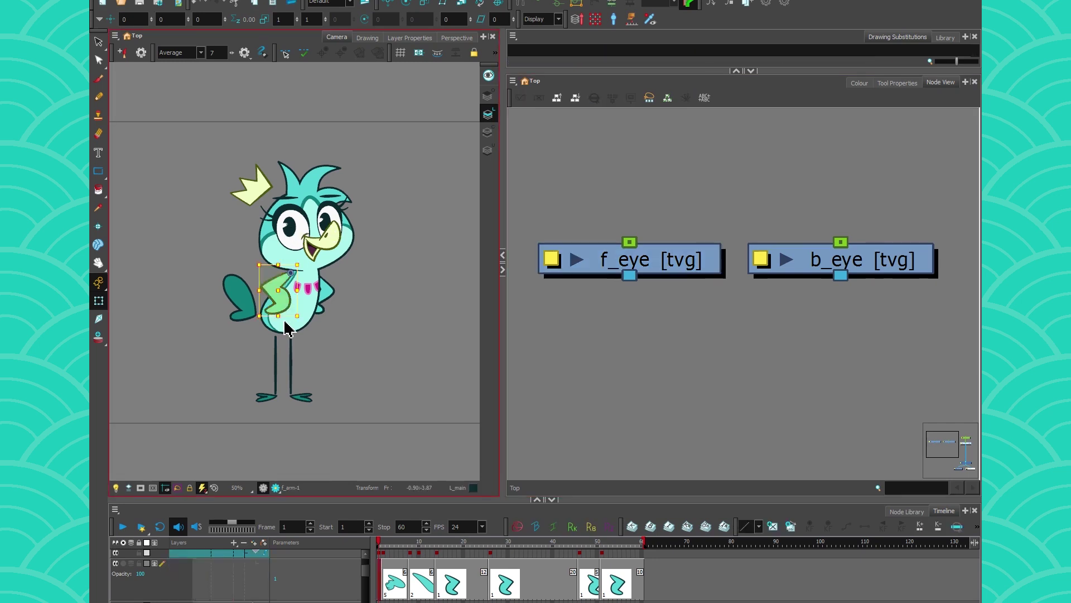
{"action": "key", "text": "4"}
{"action": "key", "text": "4"}
{"action": "left_click", "coordinate": [302, 303]}
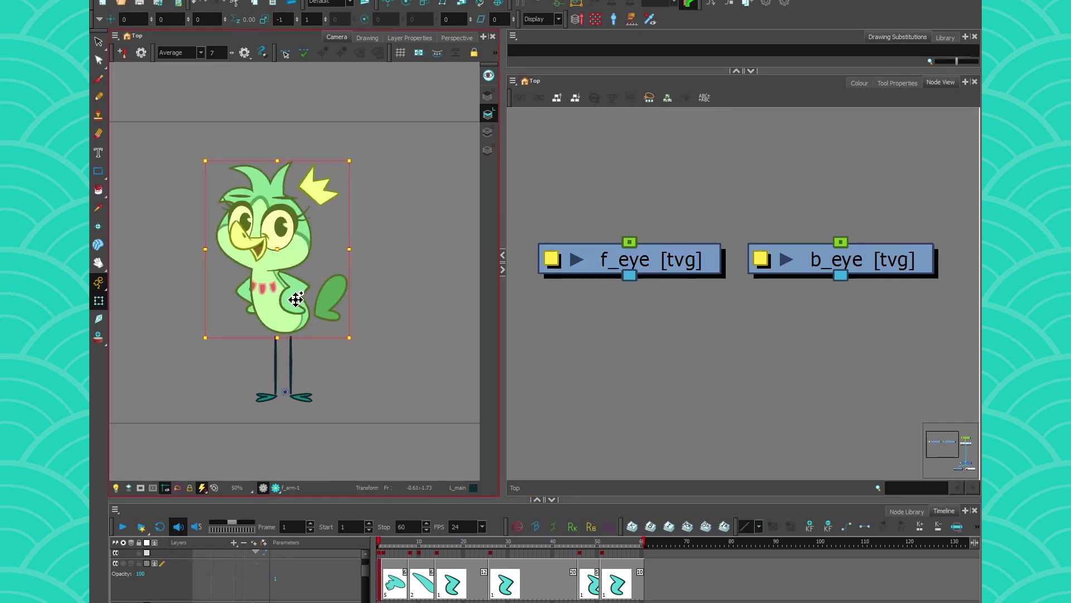
- Reselect the upper body's parent peg through the arm and flip it horizontally back to its previous direction
{"action": "left_click", "coordinate": [248, 299]}
{"action": "key", "text": "b"}
{"action": "key", "text": "b"}
{"action": "key", "text": "b"}
{"action": "key", "text": "4"}
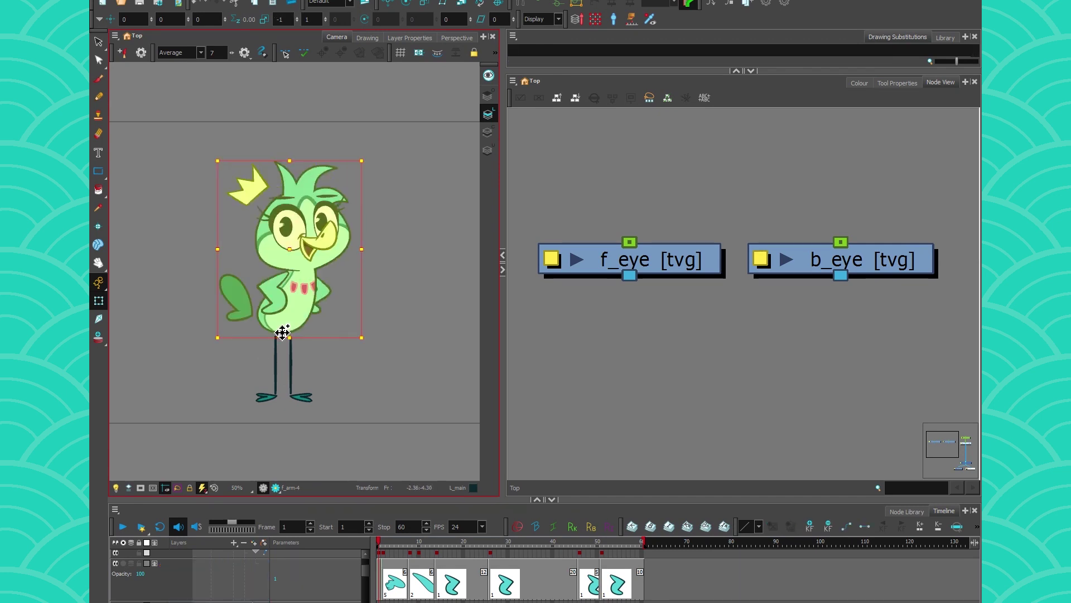
{"action": "key", "text": "4"}
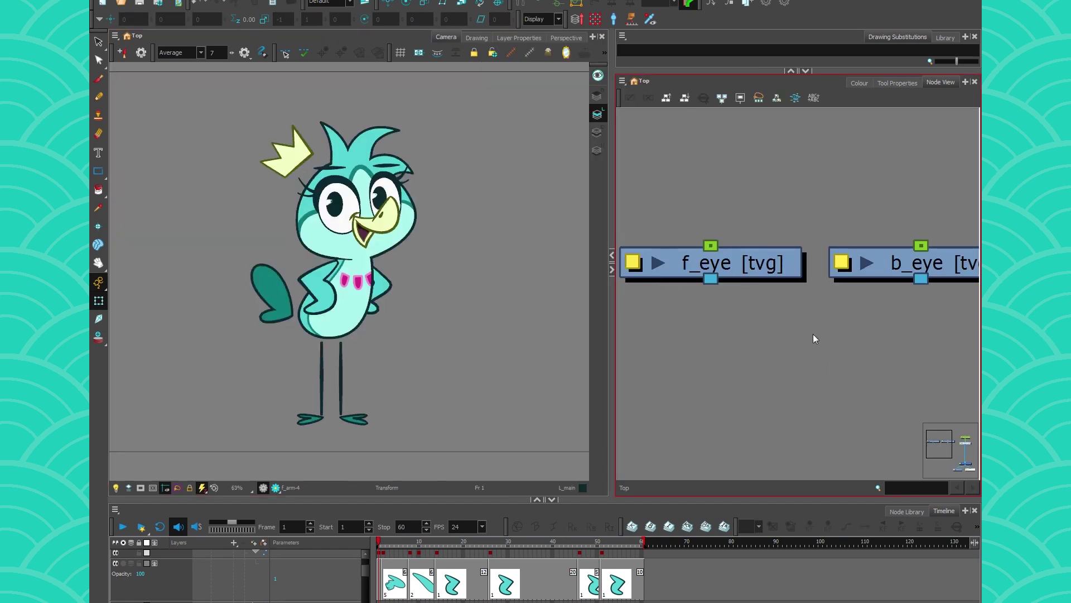
- Enter the ZE_rig group and bring the front-eye part of its node network into view
{"action": "left_click_drag", "start_coordinate": [945, 448], "coordinate": [967, 449]}
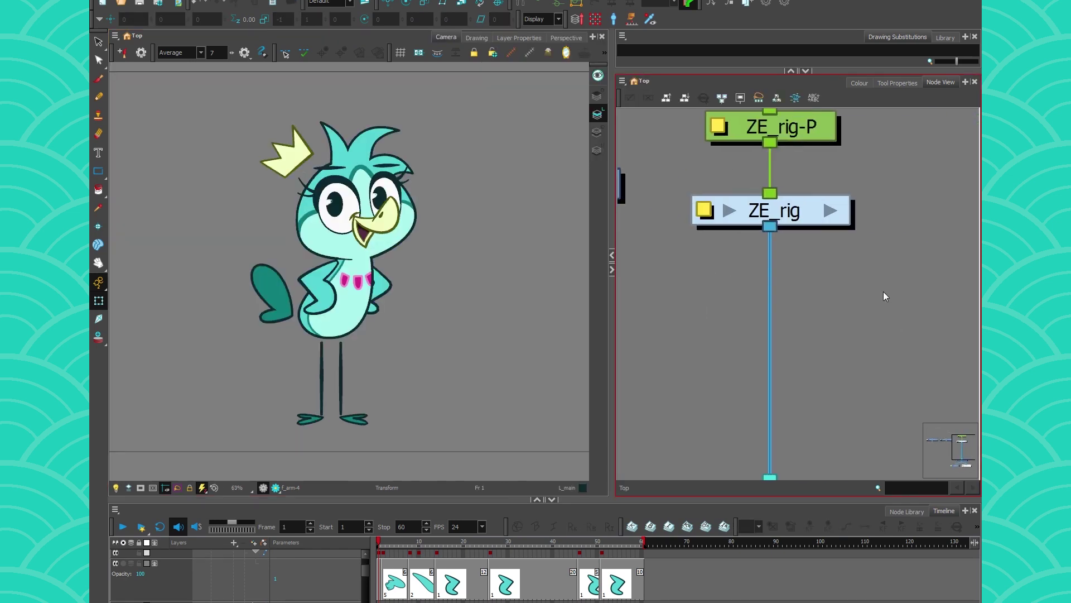
{"action": "left_click", "coordinate": [830, 210]}
{"action": "left_click_drag", "start_coordinate": [610, 241], "coordinate": [408, 245]}
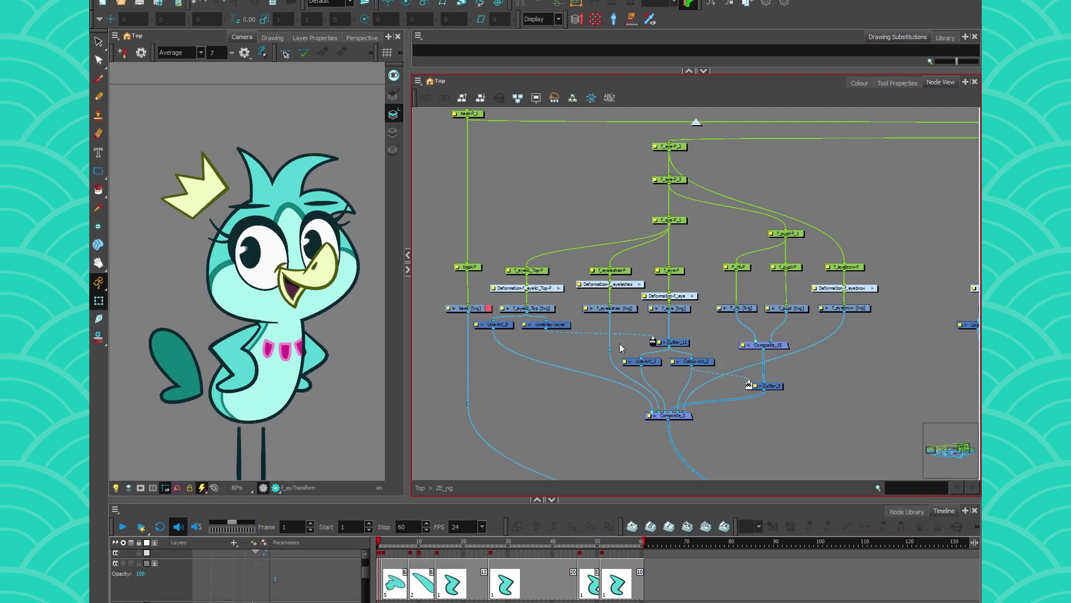
{"action": "scroll", "coordinate": [593, 333], "scroll_direction": "down", "scroll_amount": 9}
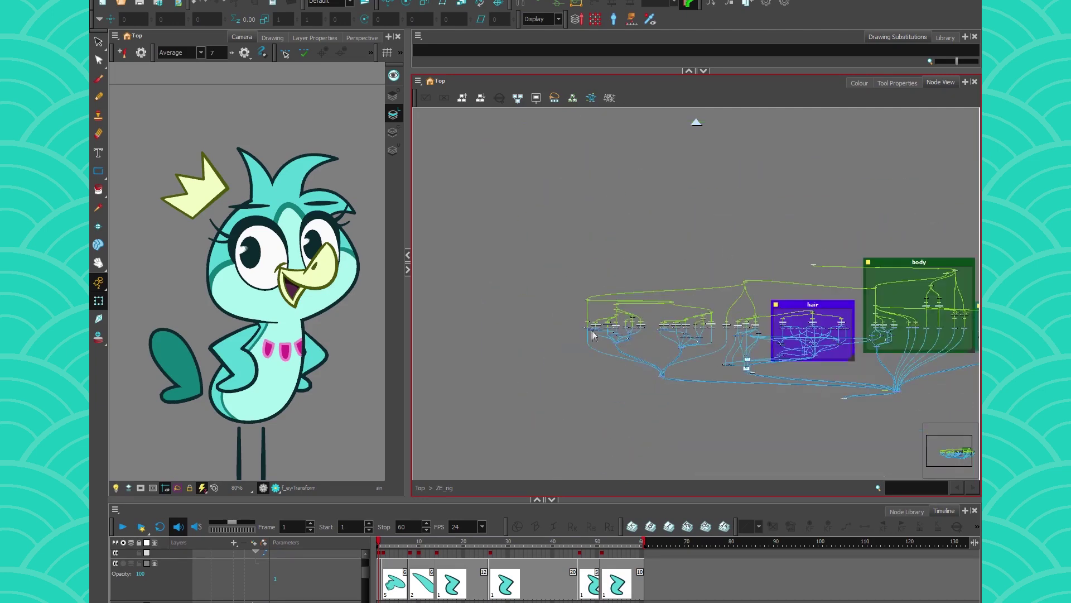
{"action": "scroll", "coordinate": [595, 333], "scroll_direction": "up", "scroll_amount": 8}
{"action": "scroll", "coordinate": [794, 301], "scroll_direction": "up", "scroll_amount": 3}
{"action": "scroll", "coordinate": [743, 334], "scroll_direction": "down", "scroll_amount": 2}
{"action": "left_click_drag", "start_coordinate": [757, 371], "coordinate": [674, 350]}
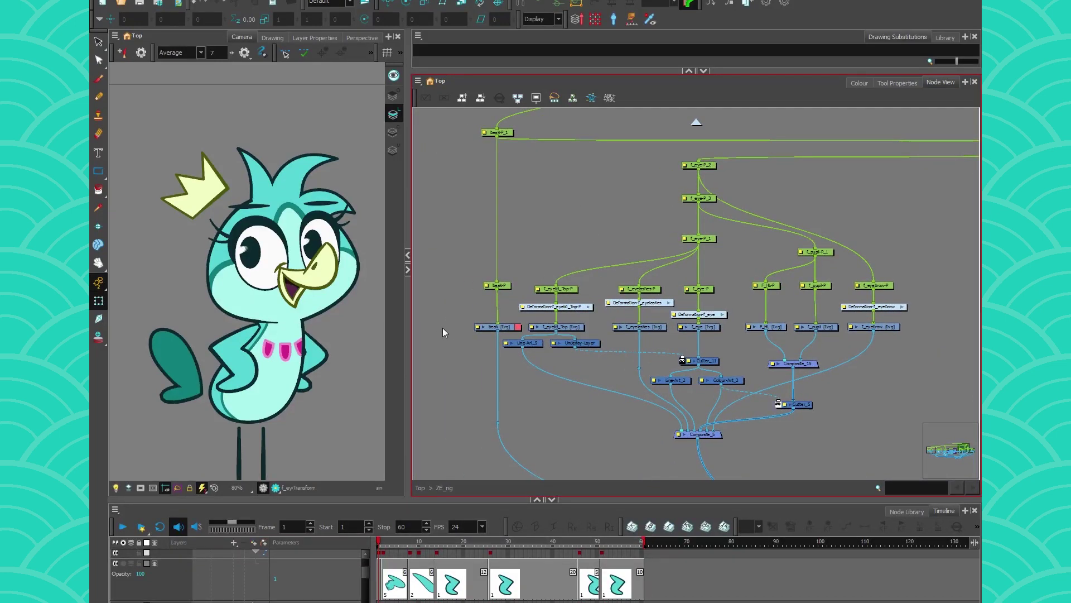
- Examine how the drawing nodes line up in one row, from beak to f_eyebrow and across the whole rig
{"action": "left_click_drag", "start_coordinate": [454, 328], "coordinate": [918, 326]}
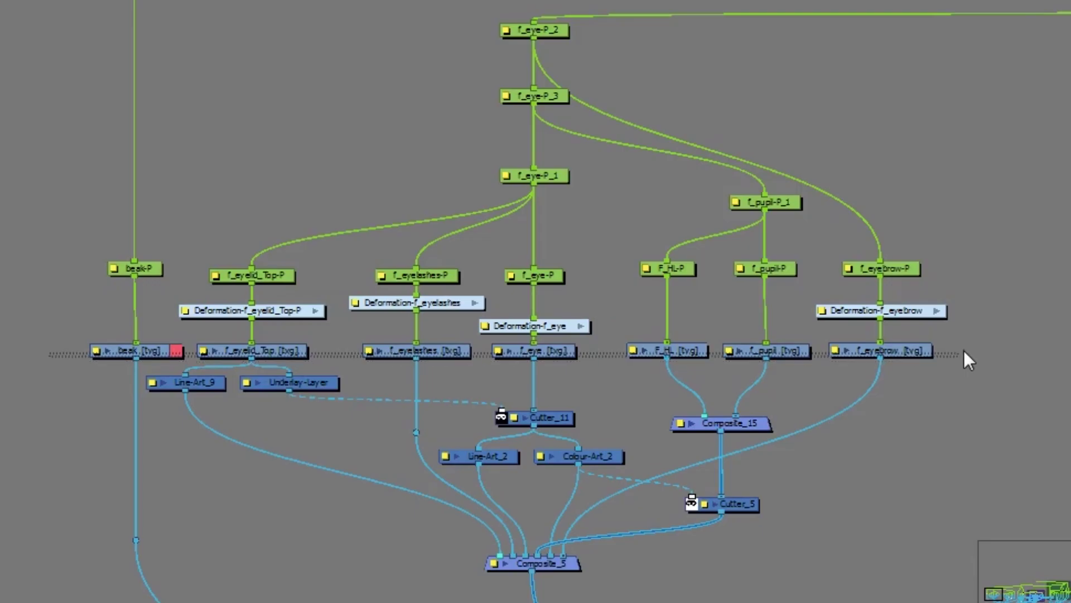
{"action": "left_click_drag", "start_coordinate": [969, 348], "coordinate": [969, 349]}
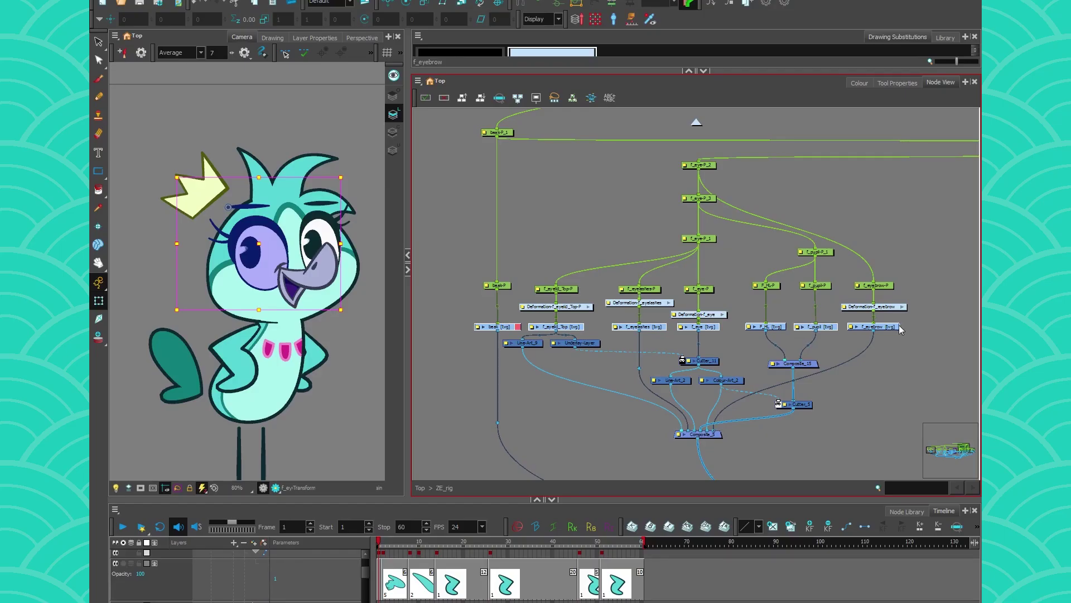
{"action": "scroll", "coordinate": [899, 341], "scroll_direction": "down", "scroll_amount": 5}
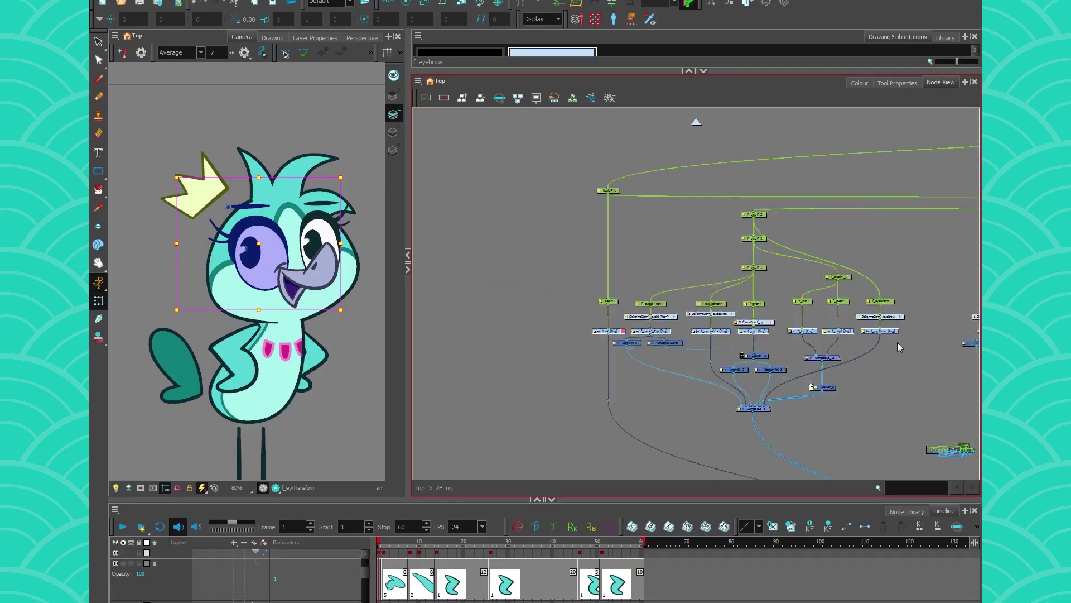
{"action": "scroll", "coordinate": [899, 346], "scroll_direction": "up", "scroll_amount": 3}
{"action": "left_click", "coordinate": [494, 366]}
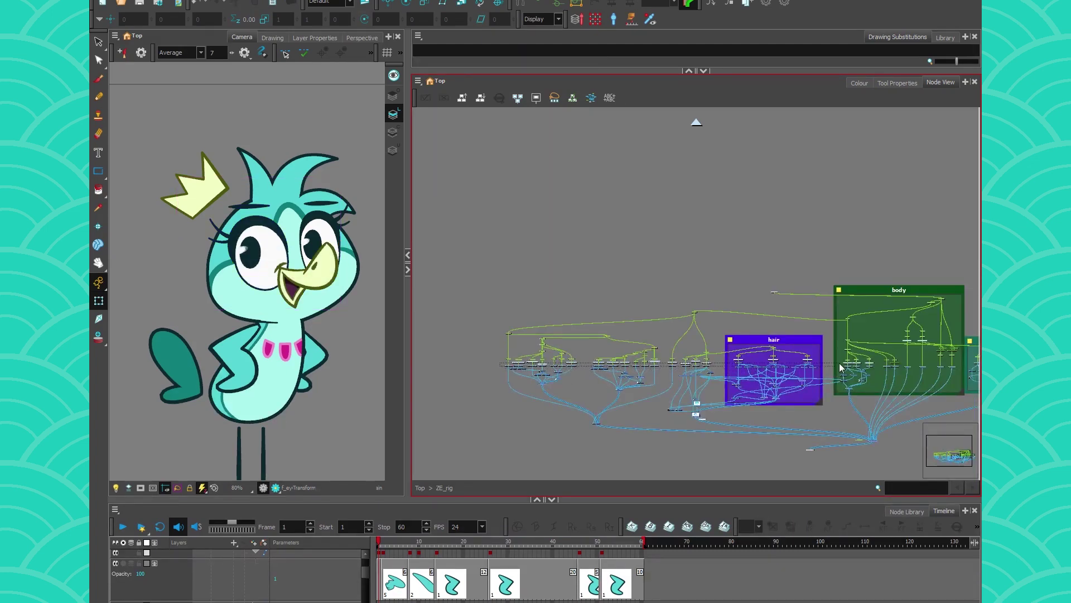
{"action": "left_click_drag", "start_coordinate": [840, 363], "coordinate": [717, 366]}
{"action": "left_click", "coordinate": [539, 388]}
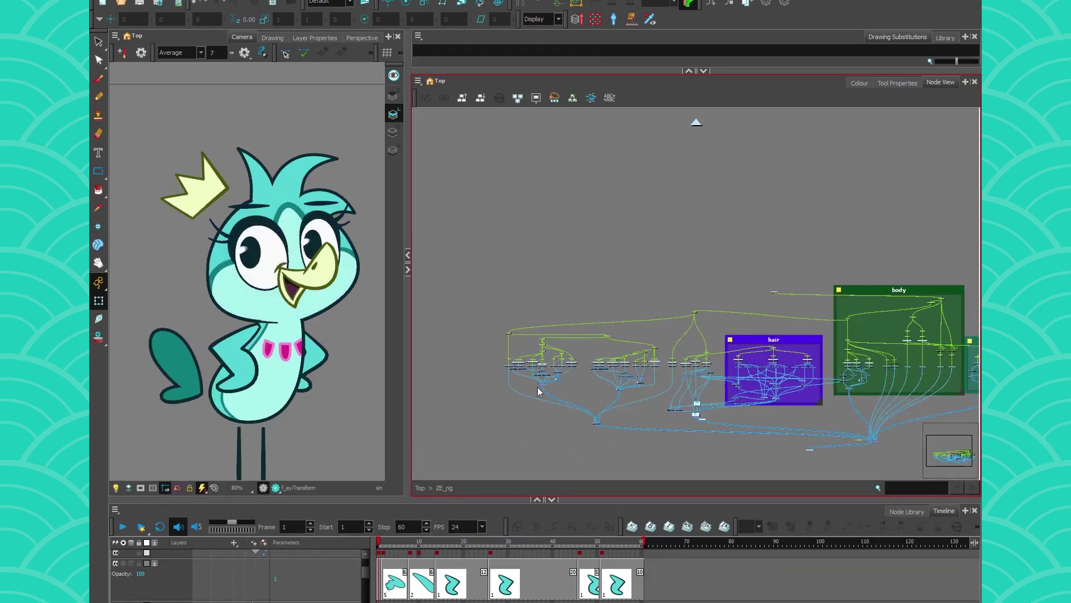
- Align the F_HL-P, f_pupil-P and f_eyebrow-P pegs in one row with the f_eye-P peg
{"action": "scroll", "coordinate": [530, 382], "scroll_direction": "up", "scroll_amount": 3}
{"action": "scroll", "coordinate": [588, 401], "scroll_direction": "up", "scroll_amount": 3}
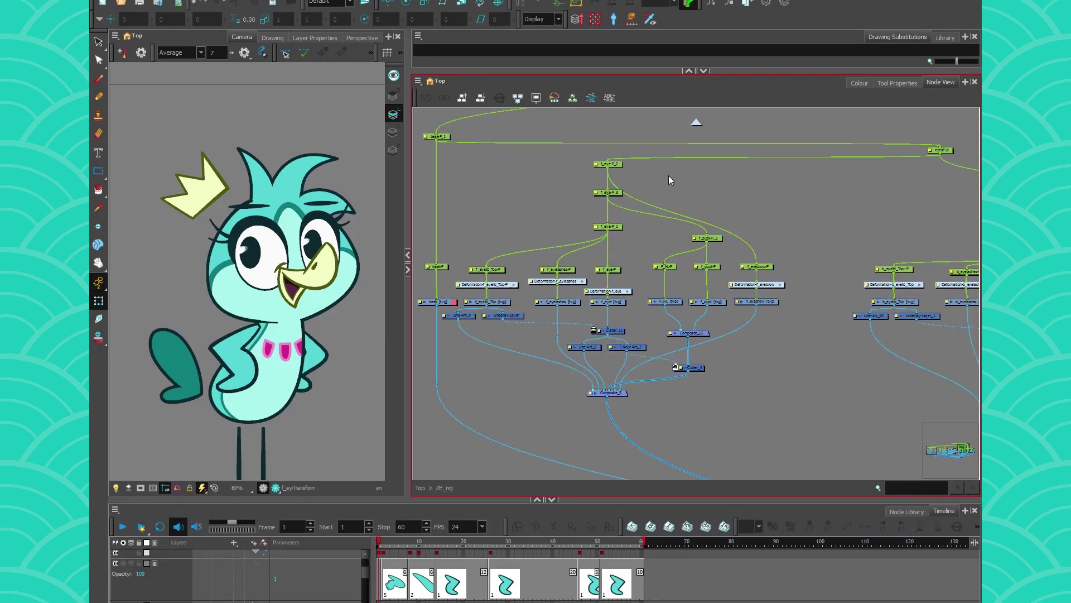
{"action": "scroll", "coordinate": [576, 274], "scroll_direction": "up", "scroll_amount": 1}
{"action": "left_click_drag", "start_coordinate": [577, 274], "coordinate": [657, 289]}
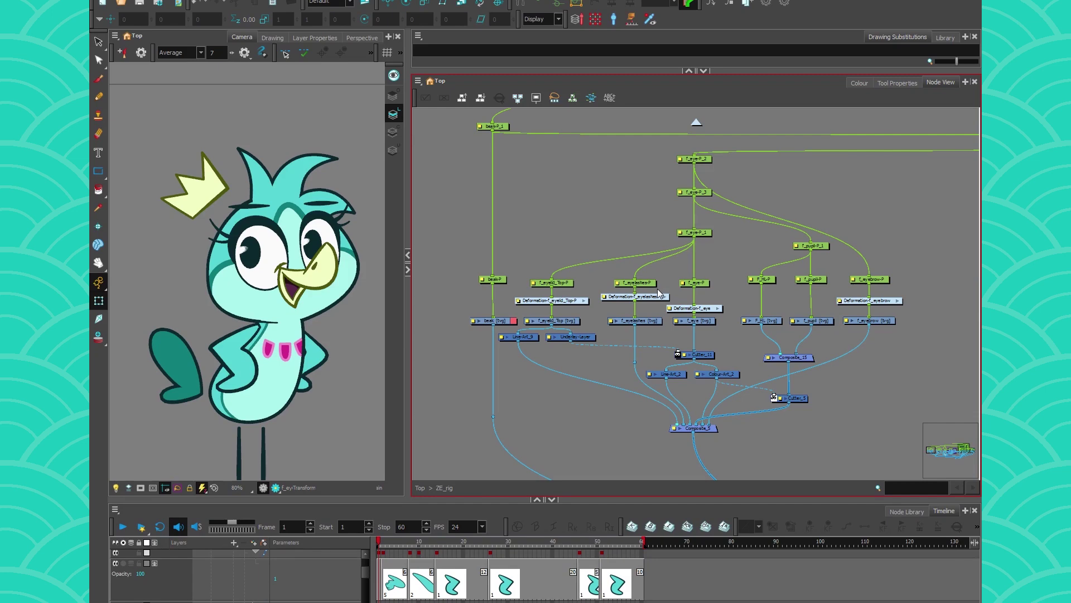
{"action": "scroll", "coordinate": [658, 293], "scroll_direction": "up", "scroll_amount": 3}
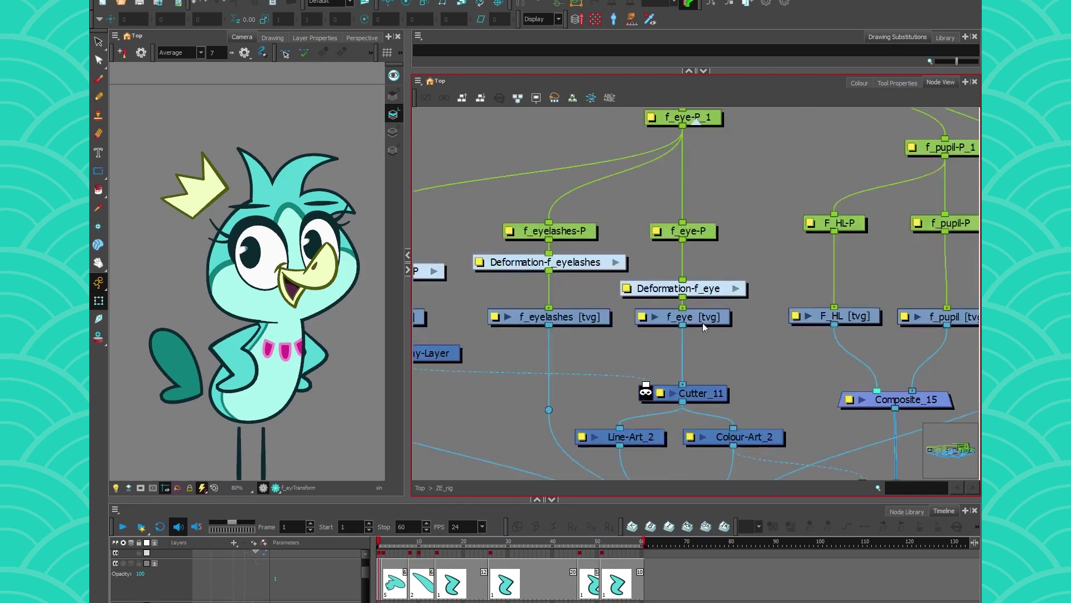
{"action": "left_click", "coordinate": [705, 318]}
{"action": "scroll", "coordinate": [705, 318], "scroll_direction": "down", "scroll_amount": 2}
{"action": "left_click", "coordinate": [707, 271]}
{"action": "left_click", "coordinate": [831, 267]}
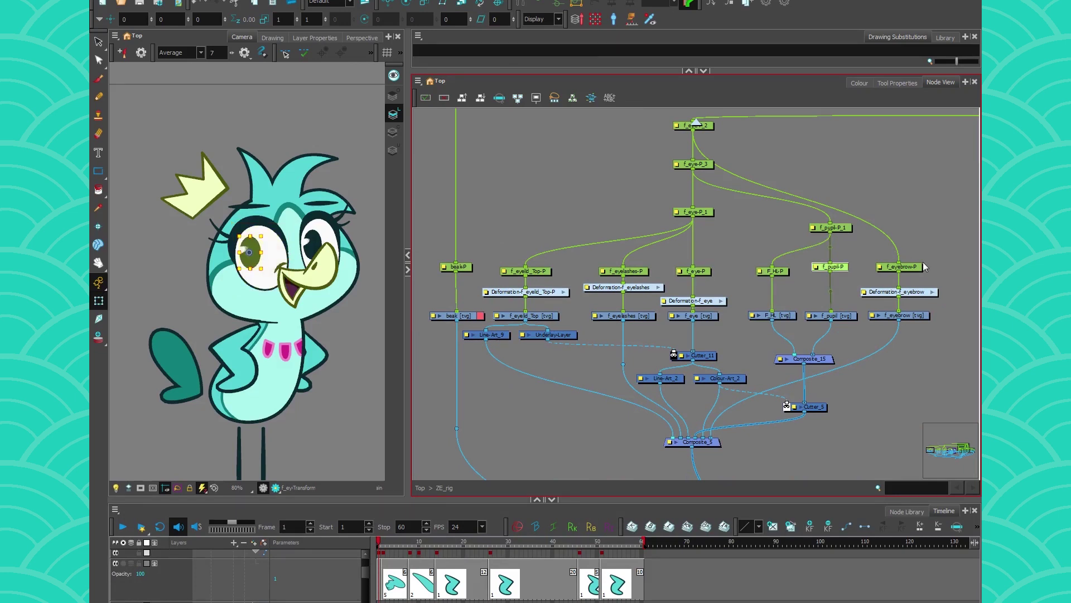
{"action": "left_click_drag", "start_coordinate": [844, 269], "coordinate": [844, 275]}
{"action": "left_click_drag", "start_coordinate": [909, 270], "coordinate": [910, 275]}
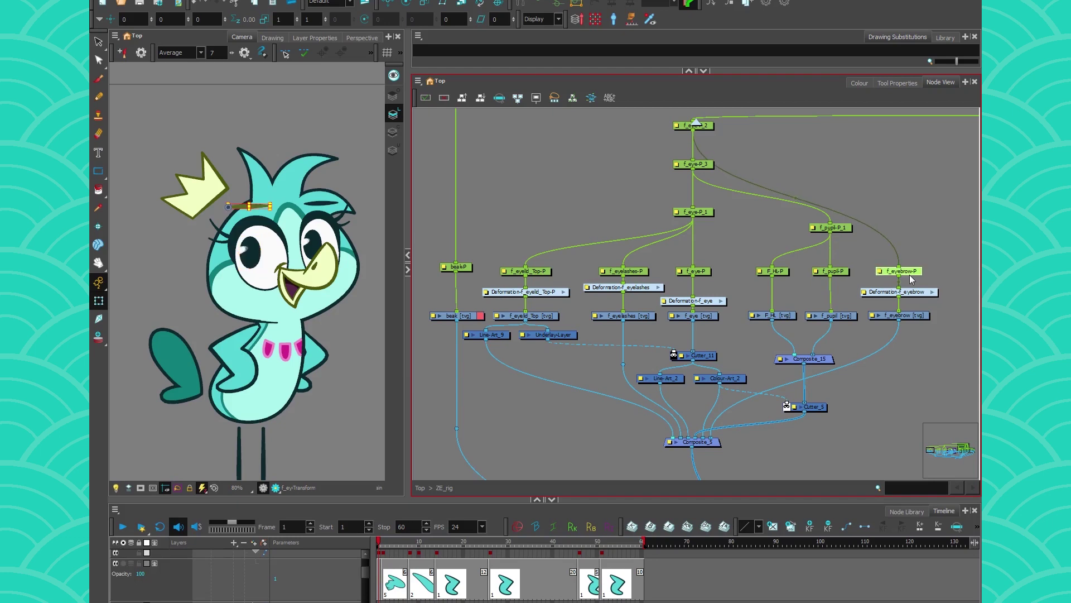
{"action": "left_click", "coordinate": [953, 271]}
- Line up the beak-P peg with the front-eye pegs, undoing an accidental move, and select the whole peg row
{"action": "left_click", "coordinate": [458, 266]}
{"action": "left_click_drag", "start_coordinate": [465, 268], "coordinate": [466, 271]}
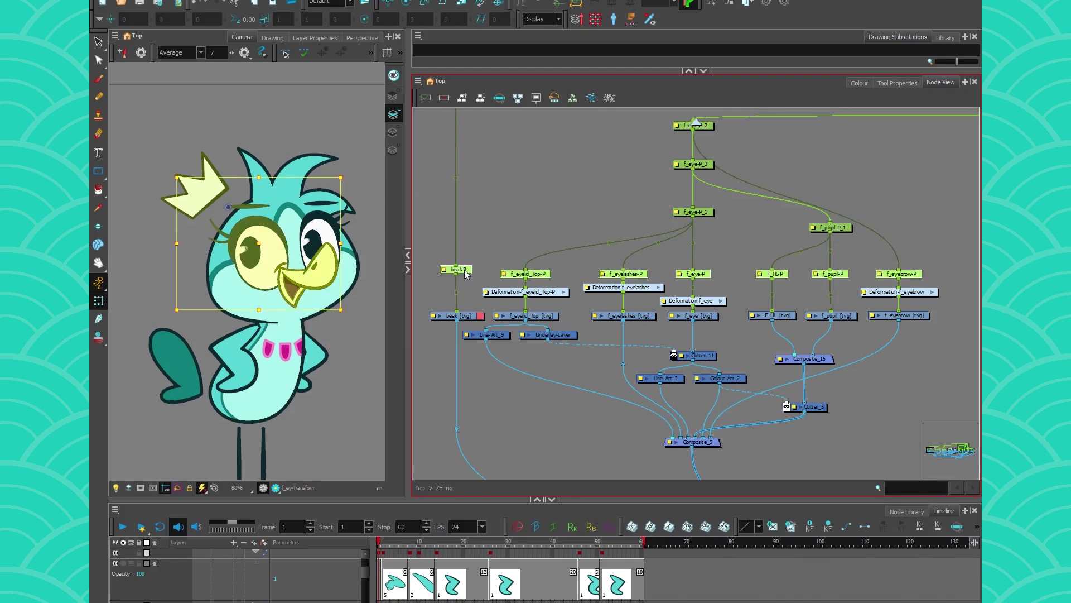
{"action": "key", "text": "ctrl+z"}
{"action": "key", "text": "Escape"}
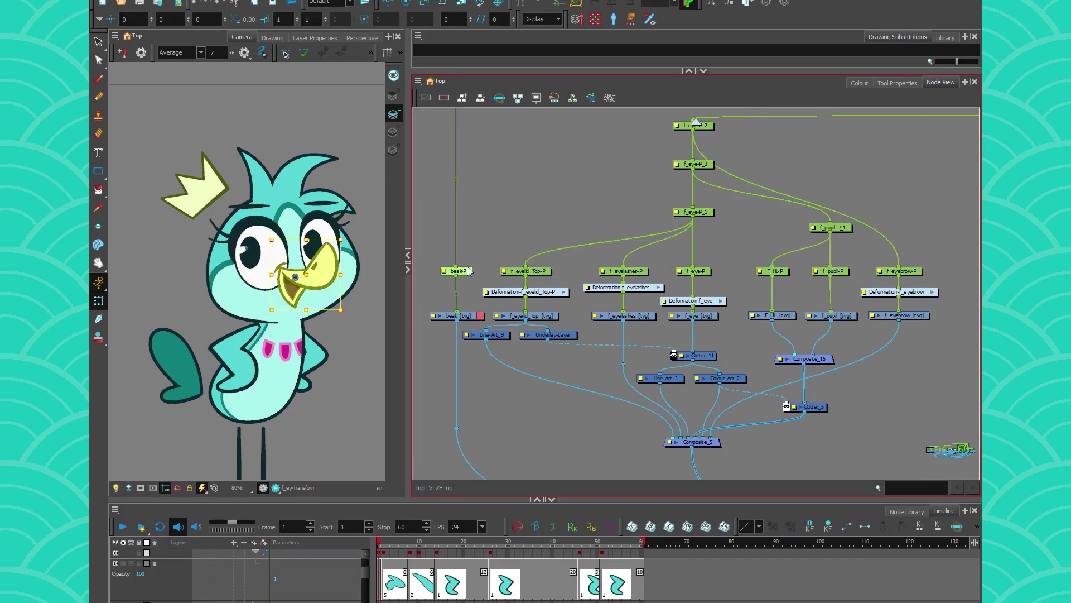
{"action": "left_click_drag", "start_coordinate": [468, 271], "coordinate": [929, 273]}
{"action": "left_click", "coordinate": [435, 271]}
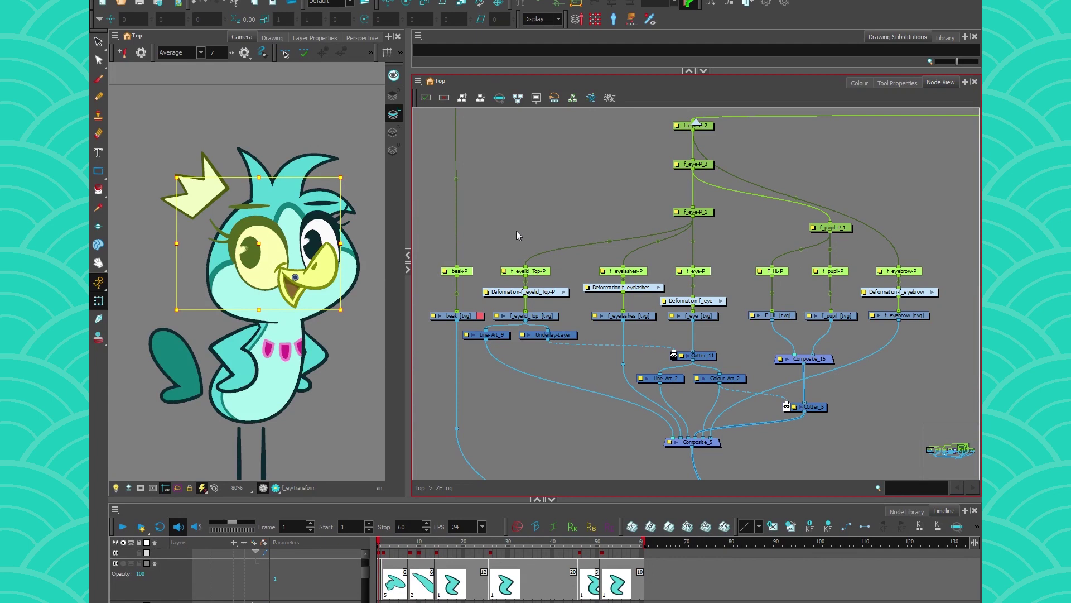
- Align the f_pupil-P_1 and f_eye-P_1 parent pegs at the same height above the front-eye peg row
{"action": "left_click_drag", "start_coordinate": [849, 229], "coordinate": [848, 223]}
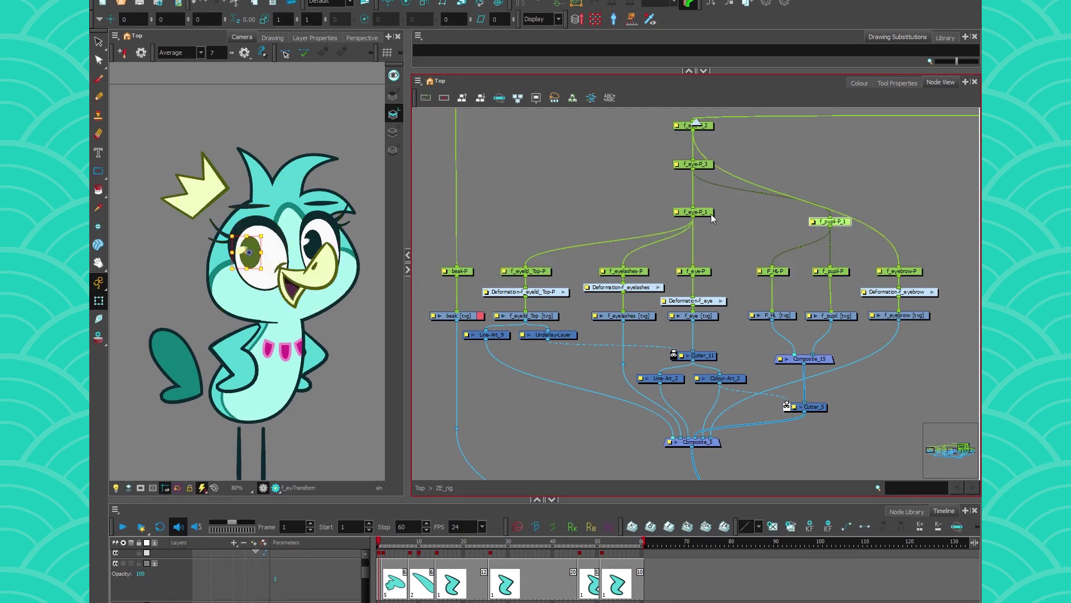
{"action": "left_click_drag", "start_coordinate": [711, 213], "coordinate": [711, 220]}
{"action": "left_click", "coordinate": [720, 222]}
{"action": "left_click", "coordinate": [836, 223]}
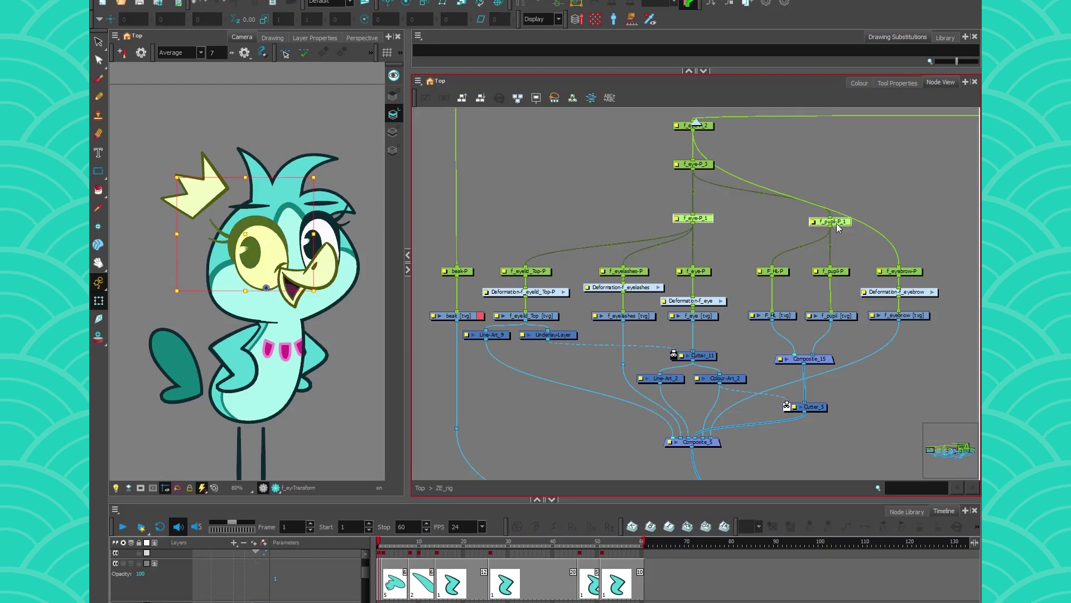
{"action": "left_click", "coordinate": [727, 221]}
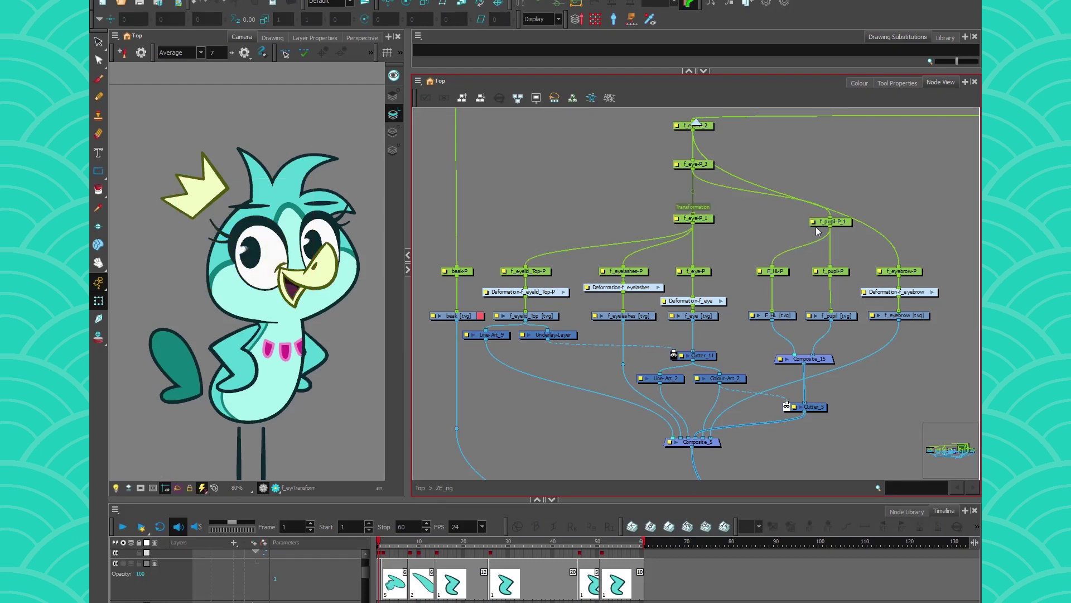
- Select the front eye's parent pegs one after another, up to f_eye-P_2, to check which parts each one controls
{"action": "left_click", "coordinate": [842, 221]}
{"action": "left_click", "coordinate": [705, 166]}
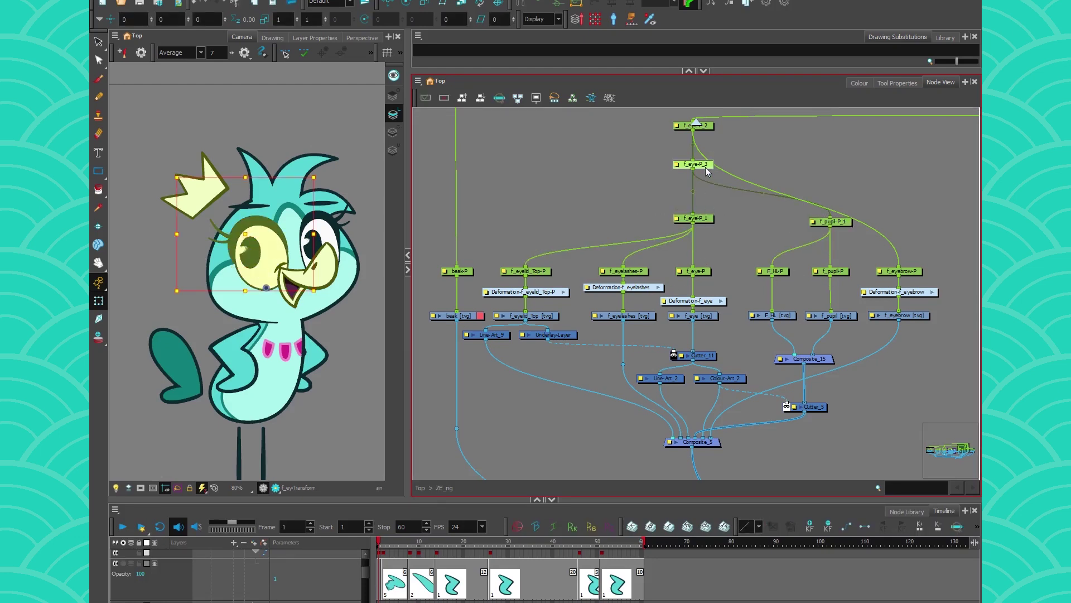
{"action": "left_click", "coordinate": [705, 219]}
{"action": "left_click", "coordinate": [828, 222]}
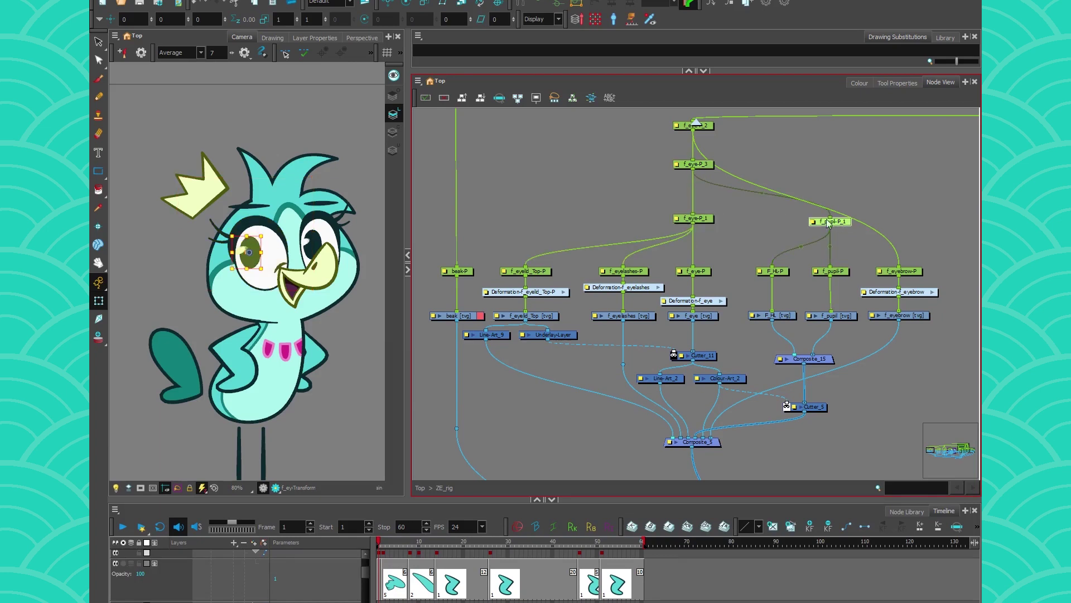
{"action": "left_click", "coordinate": [707, 127]}
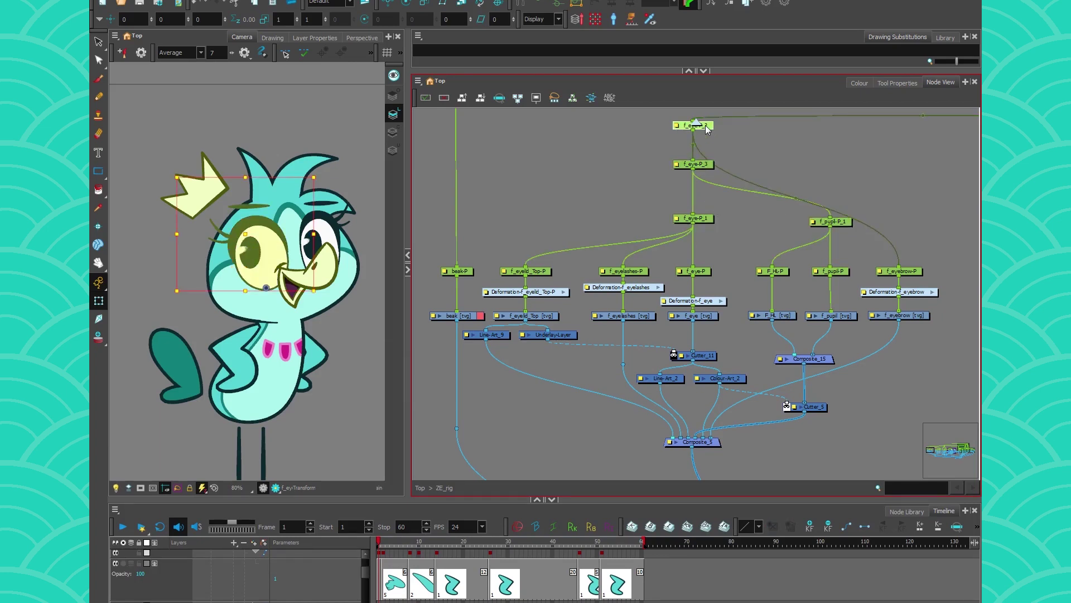
- Try a disordered layout that mixes the levels of the f_eye-P_1, f_eye-P_3, f_pupil-P_1 and f_eye-P_2 pegs
{"action": "left_click_drag", "start_coordinate": [696, 220], "coordinate": [617, 221]}
{"action": "left_click_drag", "start_coordinate": [708, 166], "coordinate": [712, 221]}
{"action": "left_click_drag", "start_coordinate": [842, 221], "coordinate": [834, 164]}
{"action": "left_click_drag", "start_coordinate": [698, 126], "coordinate": [750, 242]}
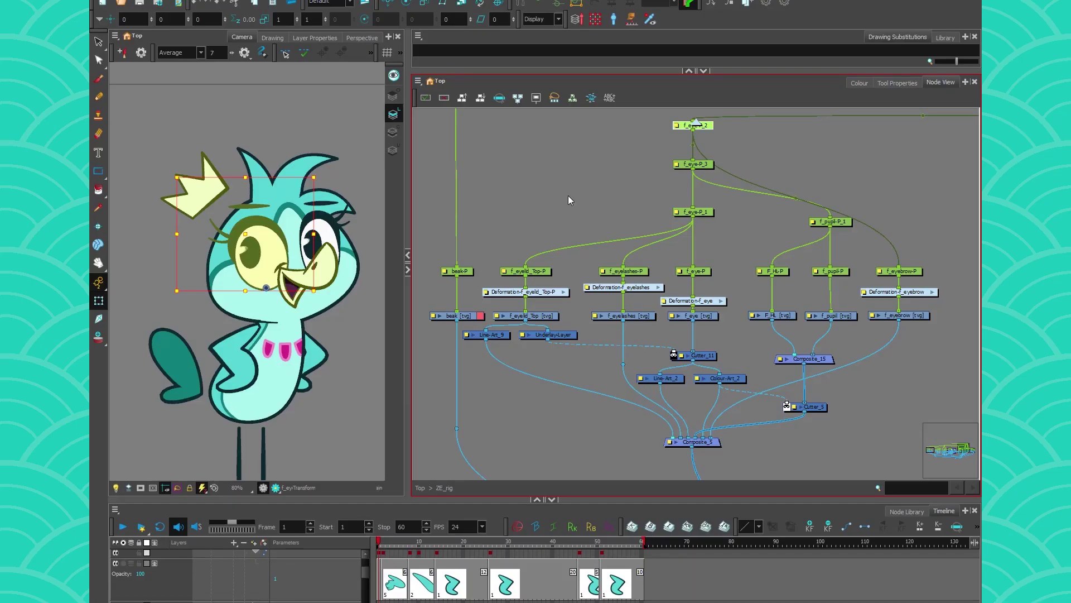
- Spread the parent pegs out, with f_eye-P_1 centred over its three child pegs and f_eye-P_3 and f_eye-P_2 stepping outwards above
{"action": "left_click", "coordinate": [697, 213]}
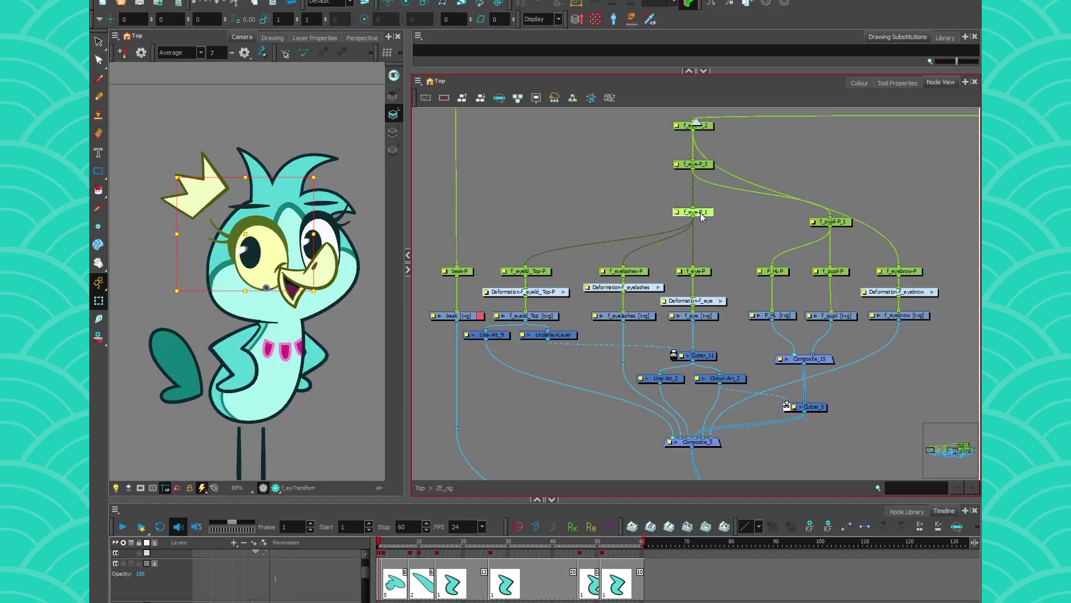
{"action": "left_click", "coordinate": [649, 166]}
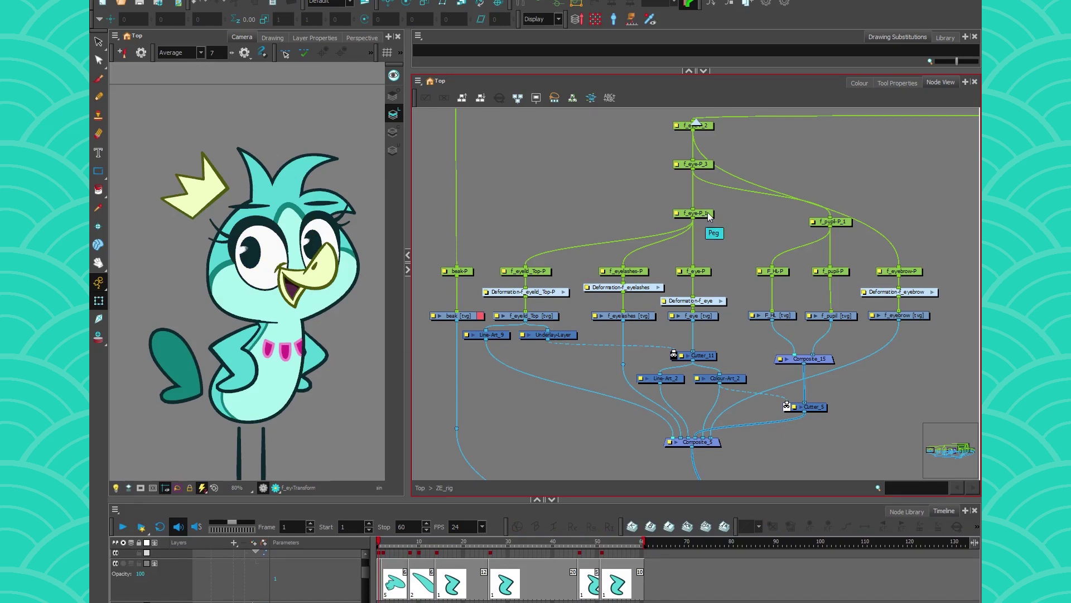
{"action": "left_click_drag", "start_coordinate": [706, 166], "coordinate": [762, 178]}
{"action": "left_click_drag", "start_coordinate": [713, 130], "coordinate": [875, 143]}
{"action": "left_click_drag", "start_coordinate": [765, 179], "coordinate": [769, 178]}
{"action": "left_click_drag", "start_coordinate": [705, 215], "coordinate": [601, 222]}
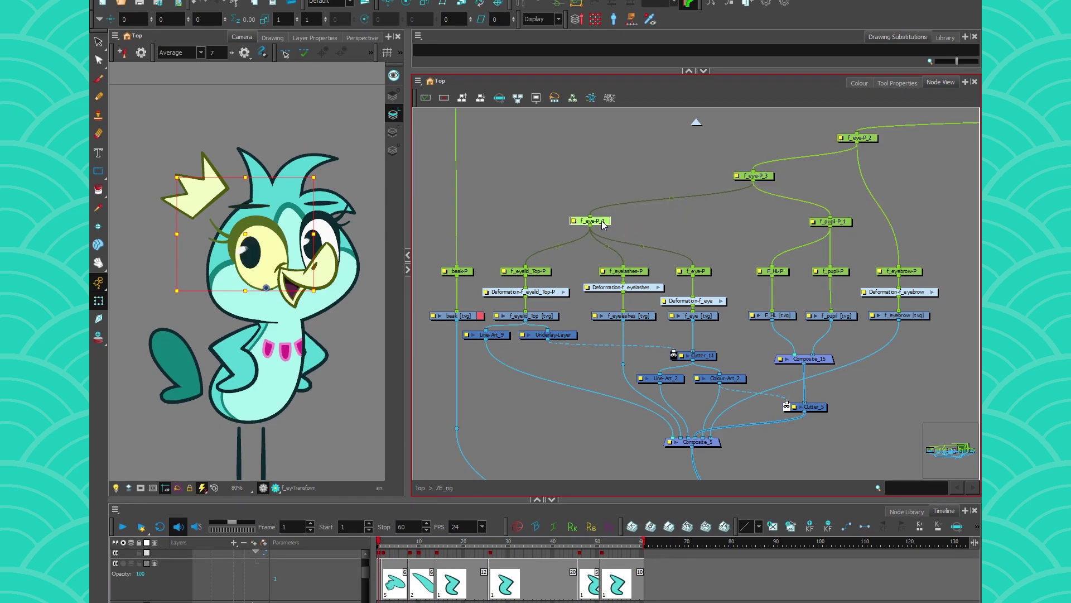
{"action": "left_click", "coordinate": [698, 200]}
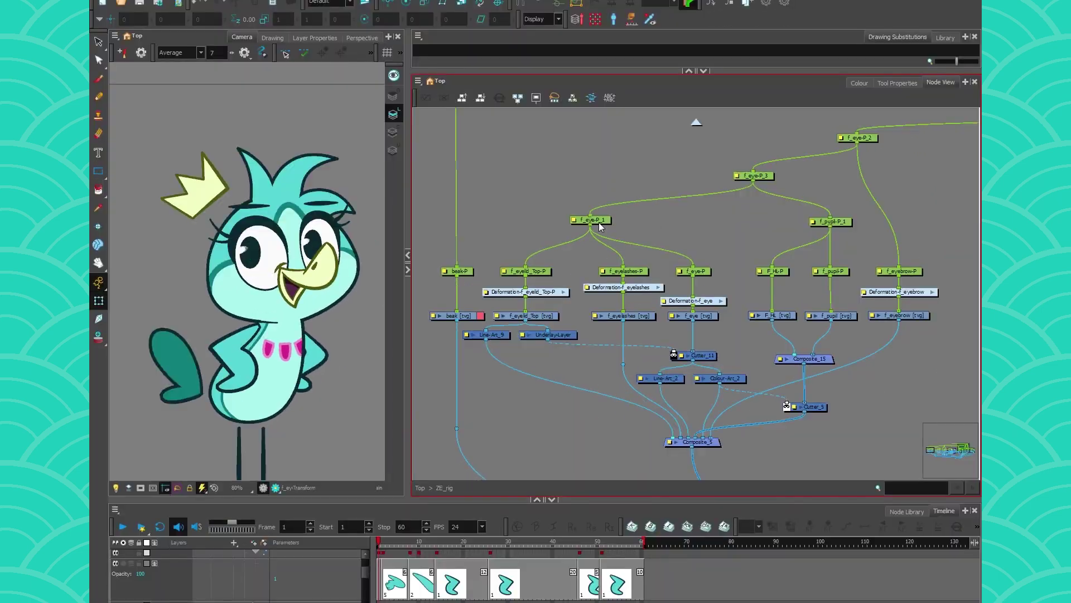
- Check the child pegs of f_eye-P_1, and select each eye on the character, stepping up through the parents to the shared eyes peg
{"action": "left_click", "coordinate": [603, 223]}
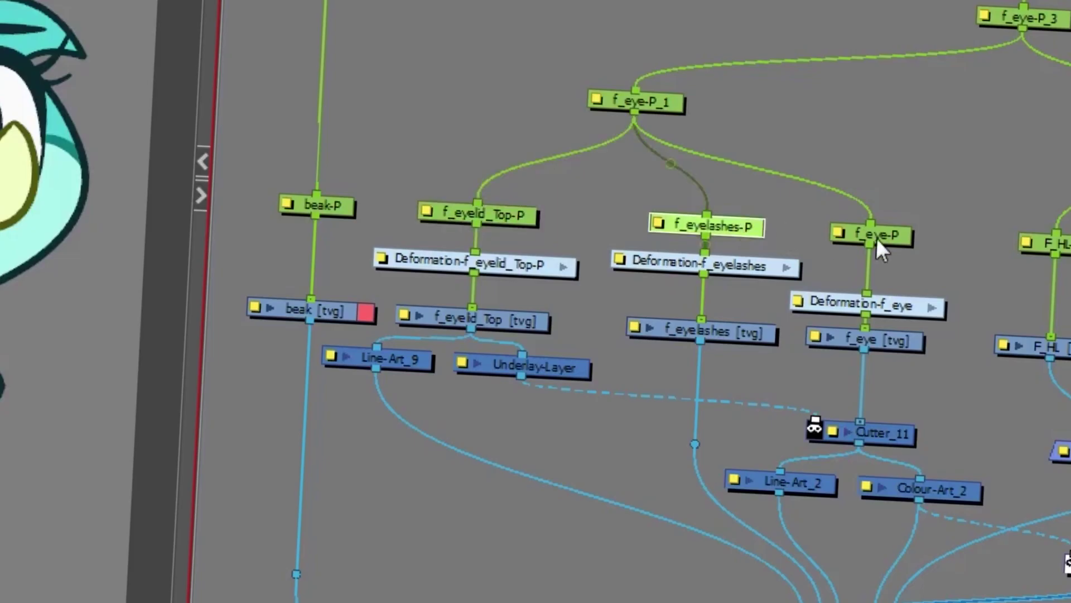
{"action": "left_click", "coordinate": [697, 271]}
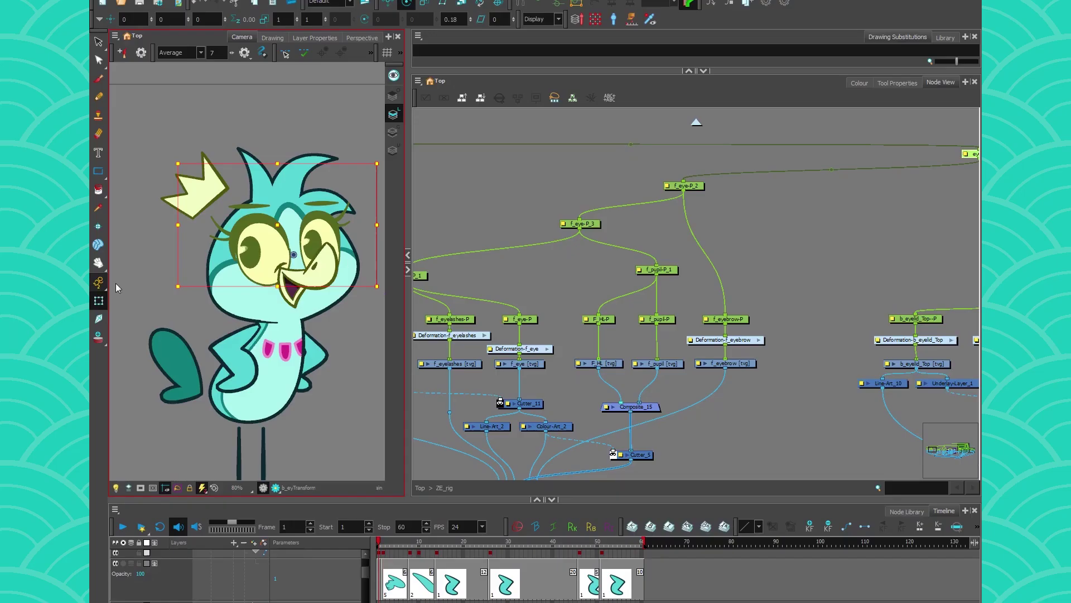
{"action": "left_click", "coordinate": [257, 262]}
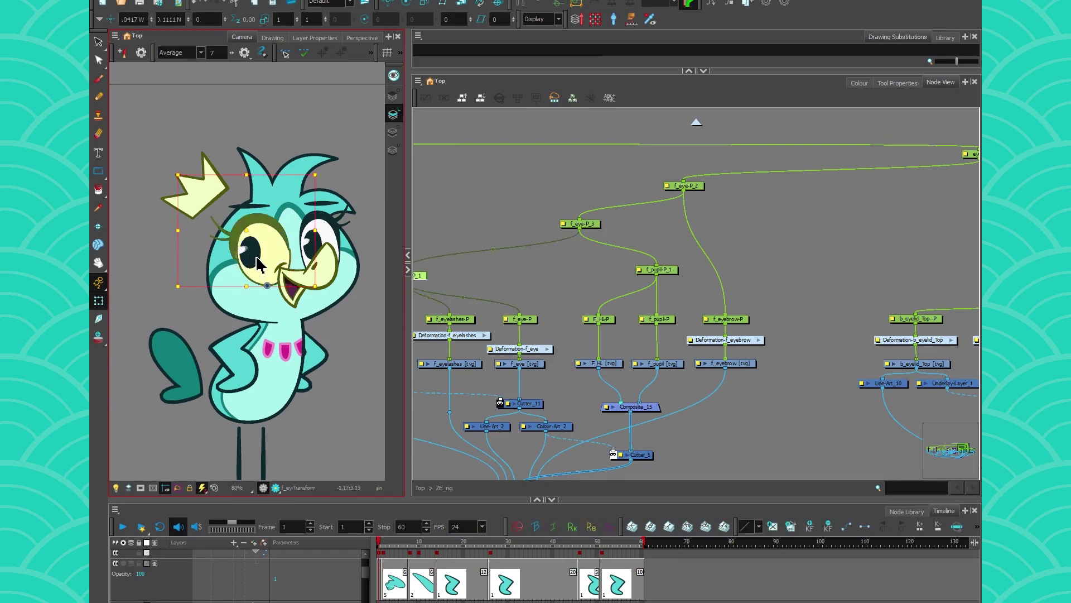
{"action": "key", "text": "b"}
{"action": "left_click", "coordinate": [313, 245]}
{"action": "key", "text": "b"}
{"action": "key", "text": "b"}
{"action": "key", "text": "b"}
{"action": "key", "text": "b"}
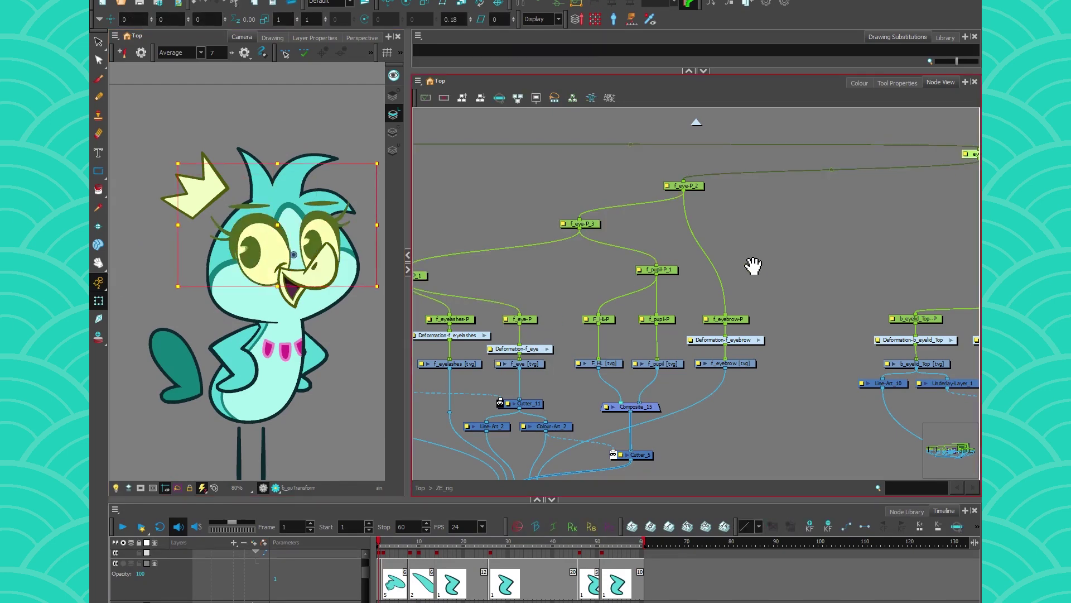
- Raise the back eye's top peg closer to the level of the front eye's f_eye-P_2 peg
{"action": "left_click_drag", "start_coordinate": [750, 265], "coordinate": [435, 338]}
{"action": "scroll", "coordinate": [682, 233], "scroll_direction": "up", "scroll_amount": 3}
{"action": "scroll", "coordinate": [686, 240], "scroll_direction": "down", "scroll_amount": 6}
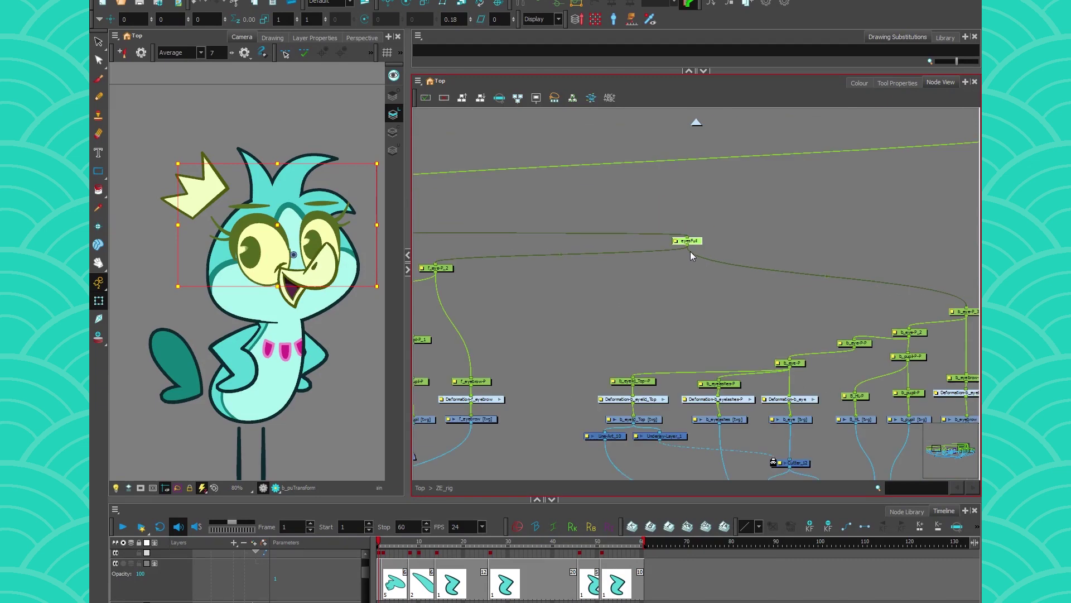
{"action": "scroll", "coordinate": [692, 247], "scroll_direction": "down", "scroll_amount": 2}
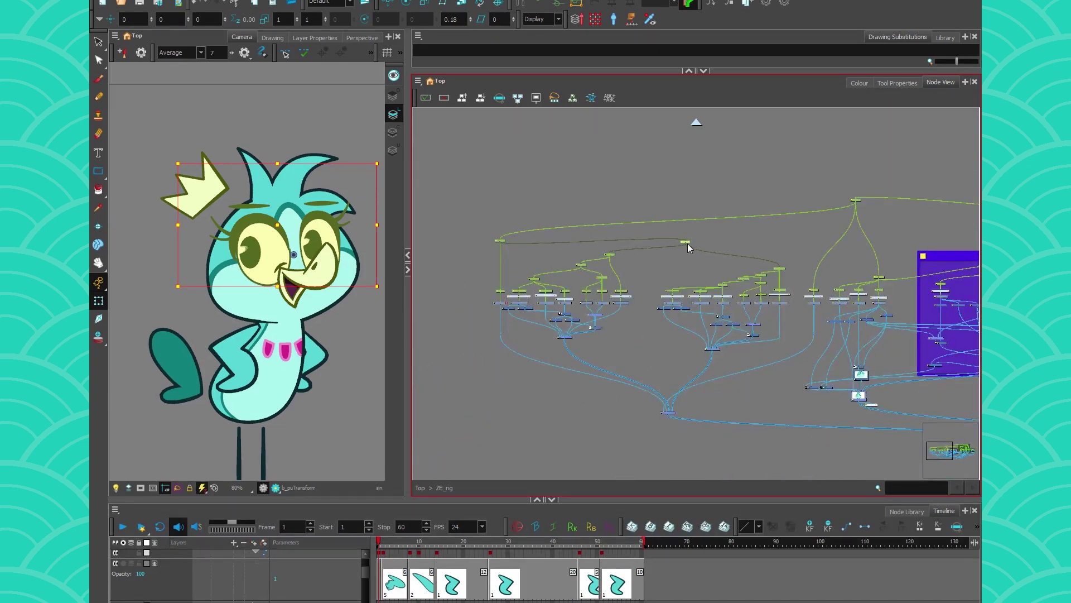
{"action": "left_click", "coordinate": [778, 258]}
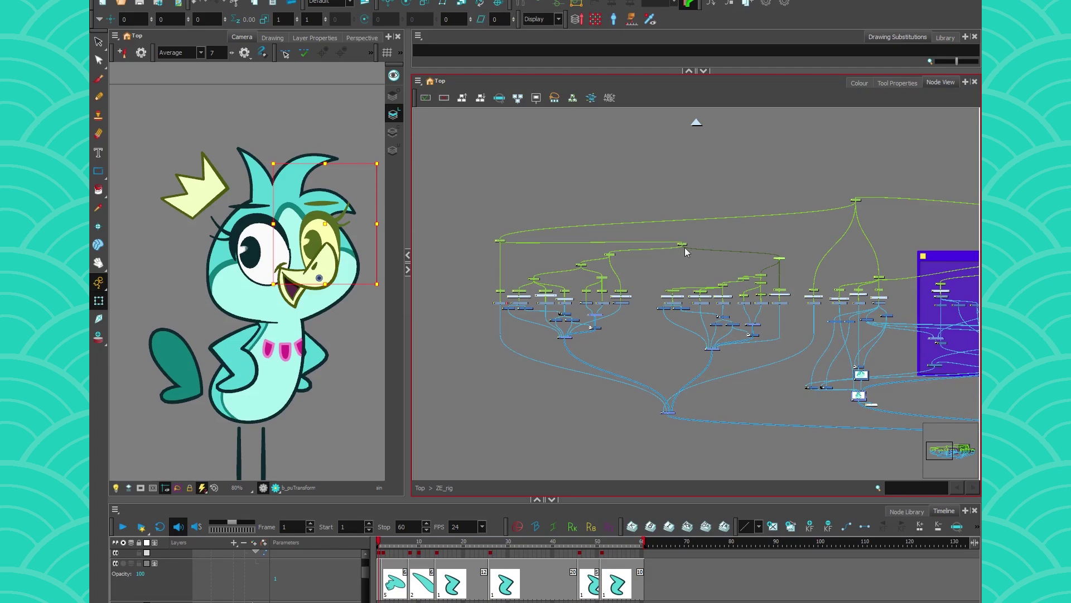
- Place the f_eye-P_1 peg directly above f_eye-P and level with f_pupil-P_1
{"action": "scroll", "coordinate": [725, 296], "scroll_direction": "up", "scroll_amount": 5}
{"action": "left_click_drag", "start_coordinate": [509, 363], "coordinate": [920, 397]}
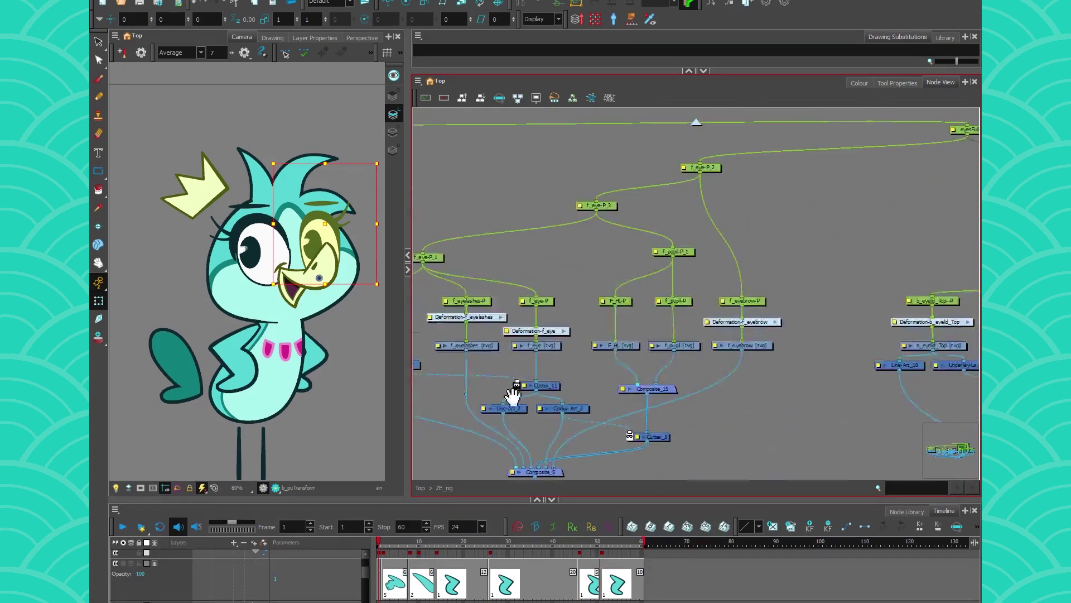
{"action": "left_click_drag", "start_coordinate": [512, 394], "coordinate": [683, 377]}
{"action": "left_click_drag", "start_coordinate": [537, 411], "coordinate": [488, 422]}
{"action": "left_click", "coordinate": [557, 245]}
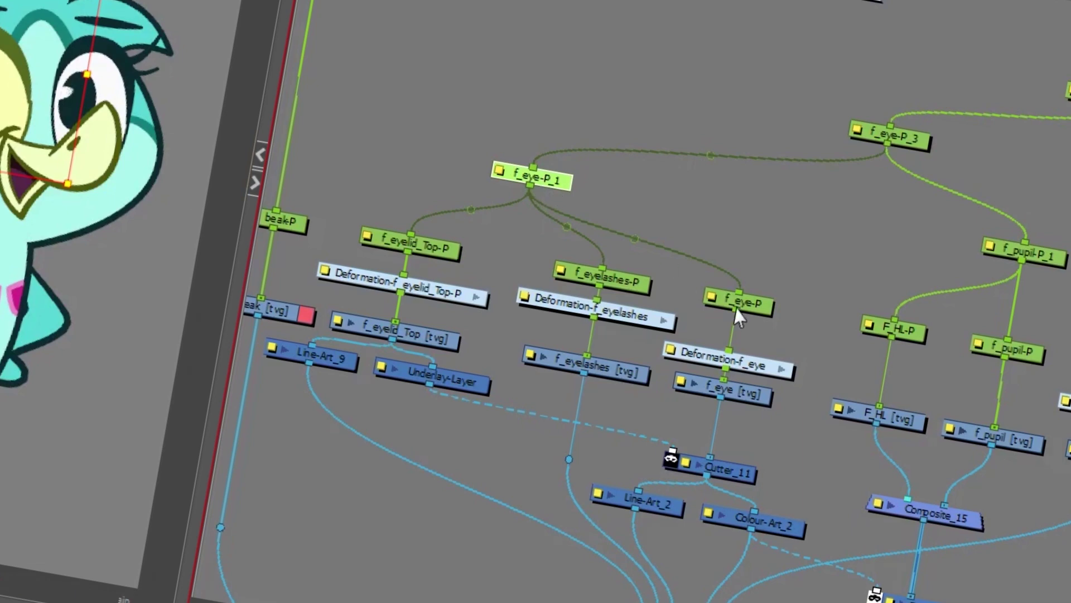
{"action": "left_click", "coordinate": [751, 304]}
{"action": "left_click", "coordinate": [550, 136]}
{"action": "left_click_drag", "start_coordinate": [558, 181], "coordinate": [761, 198]}
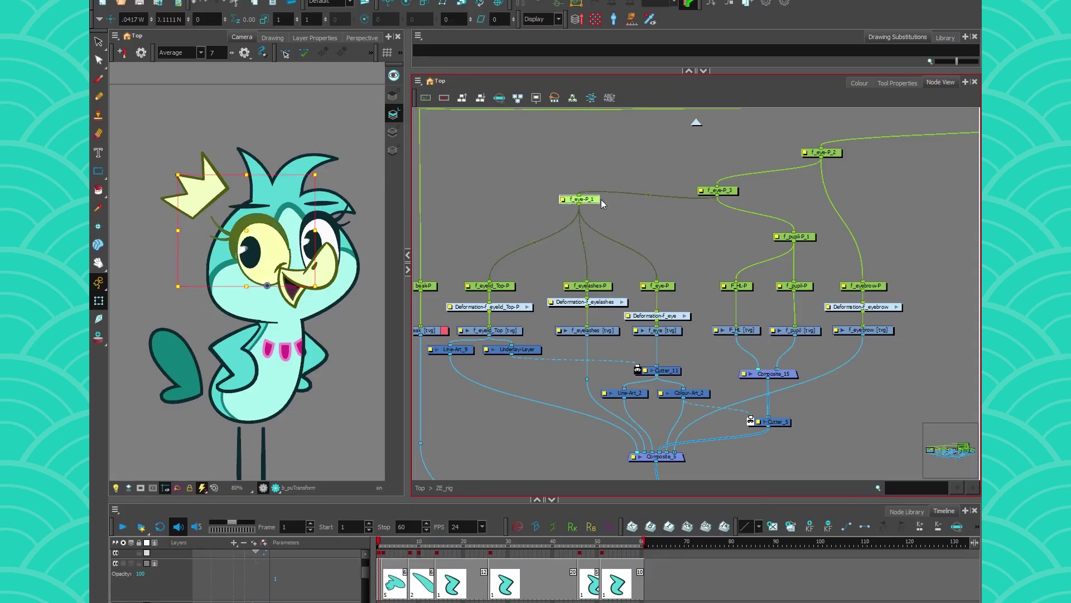
{"action": "left_click_drag", "start_coordinate": [662, 236], "coordinate": [671, 242]}
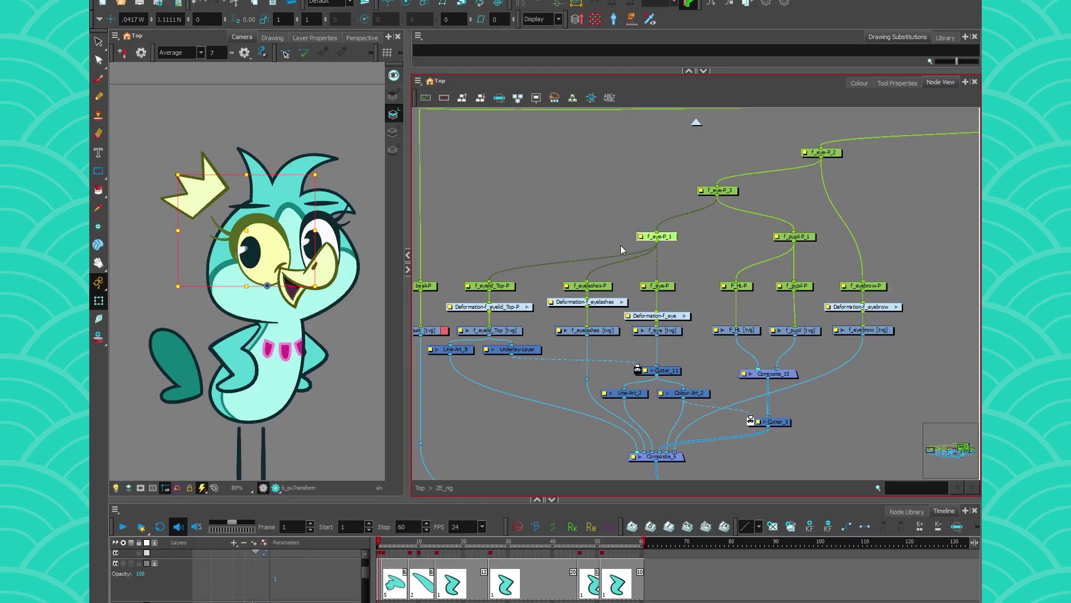
- Stack the f_eye-P_3 and f_eye-P_2 pegs vertically above f_eye-P_1
{"action": "key", "text": "b"}
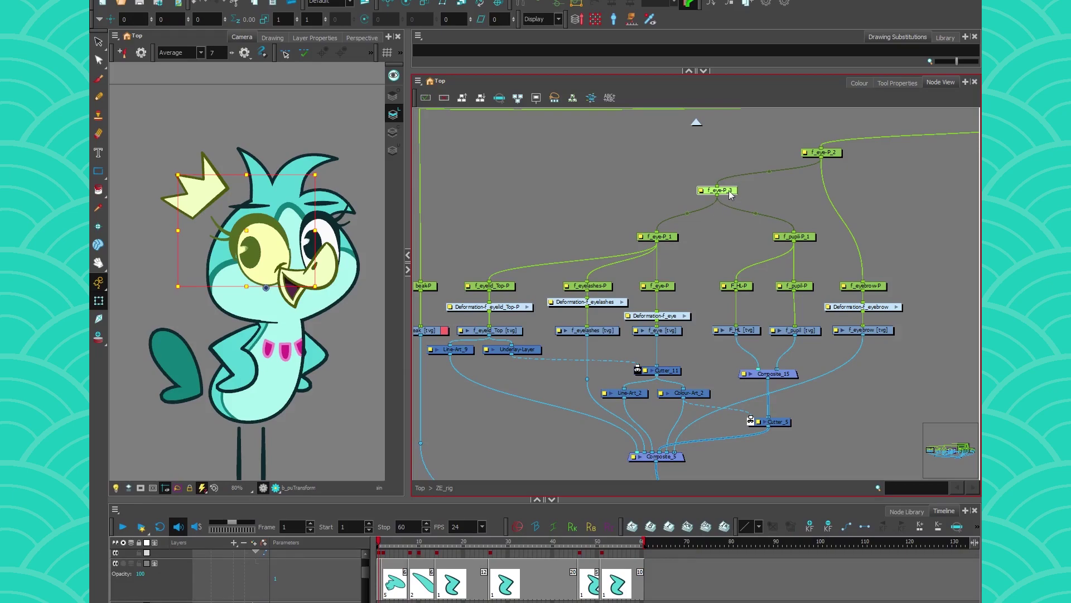
{"action": "left_click_drag", "start_coordinate": [731, 194], "coordinate": [673, 194]}
{"action": "left_click", "coordinate": [833, 153]}
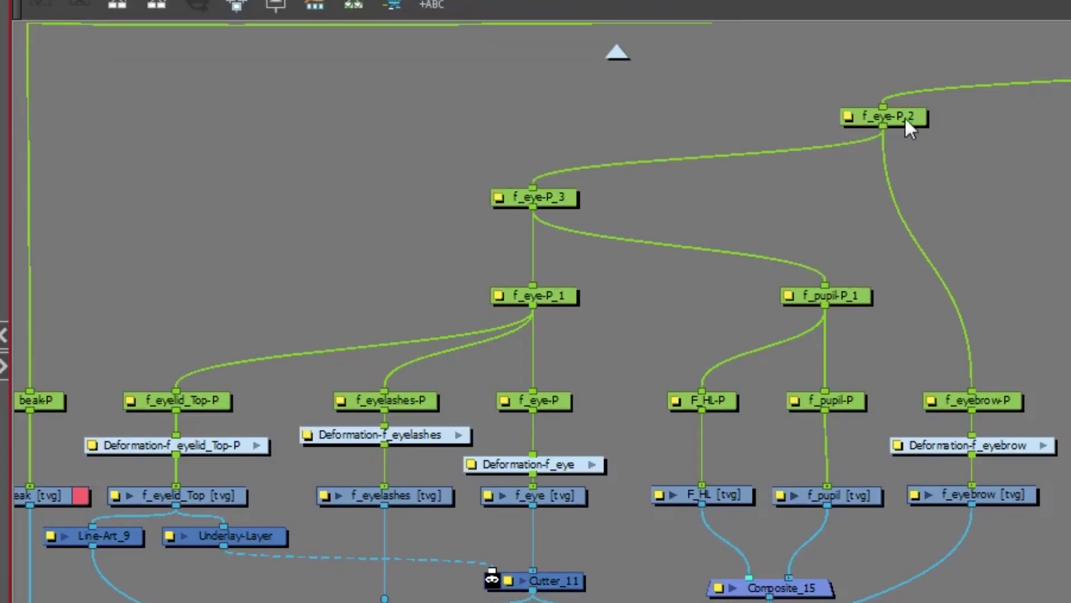
{"action": "left_click_drag", "start_coordinate": [905, 117], "coordinate": [556, 87]}
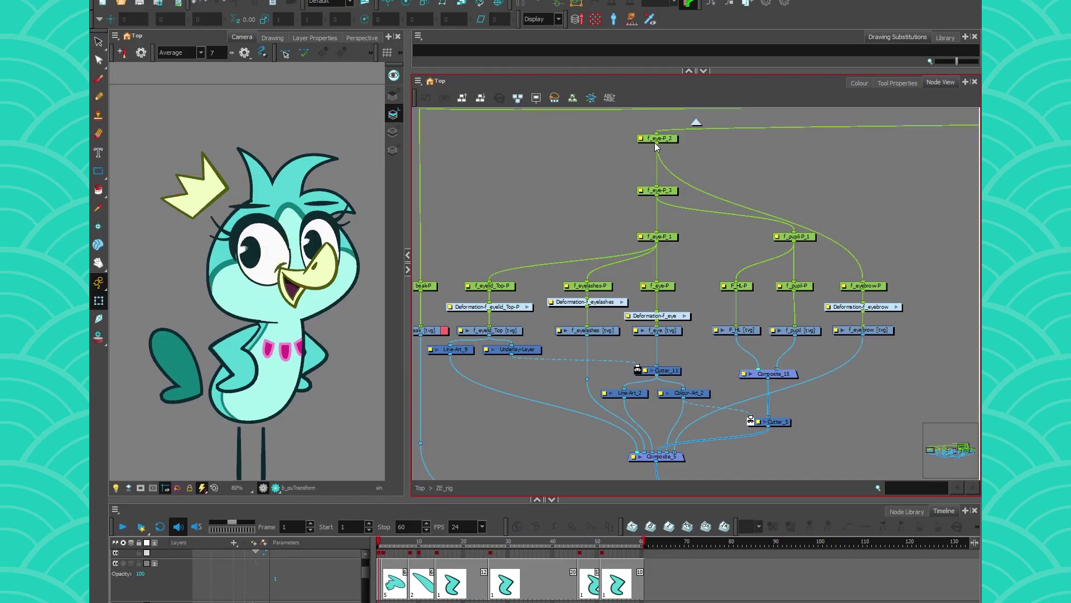
- Select each peg of the vertical chain in turn, from f_eye-P_2 down to f_eye-P, to check the hierarchy
{"action": "left_click", "coordinate": [666, 139]}
{"action": "left_click", "coordinate": [664, 191]}
{"action": "left_click", "coordinate": [664, 237]}
{"action": "left_click", "coordinate": [663, 285]}
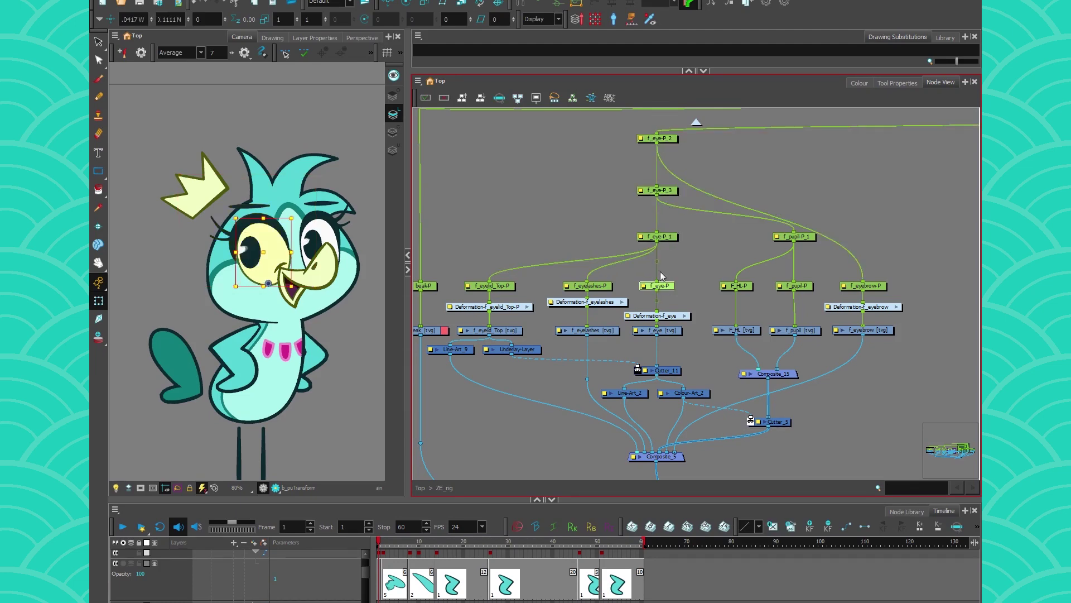
{"action": "left_click", "coordinate": [641, 149]}
- Reposition the back eye's parent pegs over the branches they control
{"action": "scroll", "coordinate": [682, 298], "scroll_direction": "down", "scroll_amount": 5}
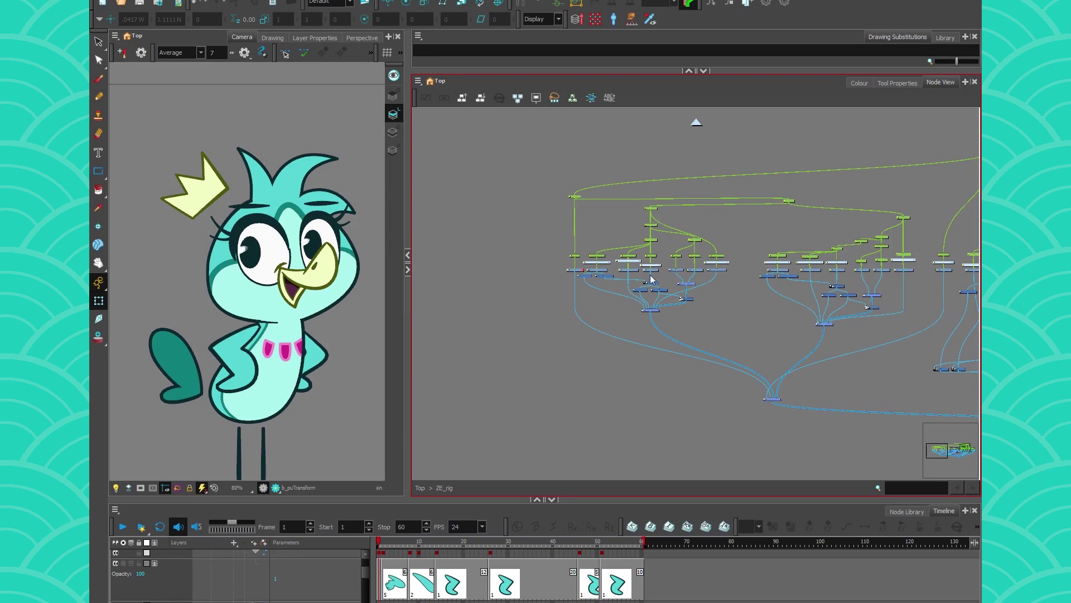
{"action": "left_click_drag", "start_coordinate": [883, 238], "coordinate": [808, 247]}
{"action": "left_click", "coordinate": [805, 230]}
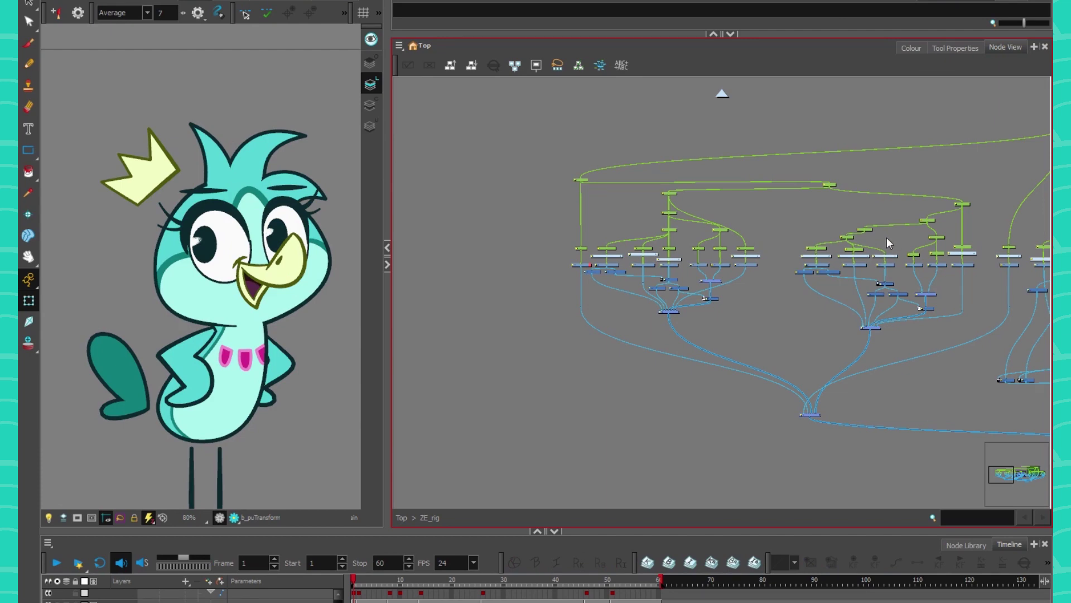
- Select the beak-P peg and compare the layout of the front-eye and back-eye branches
{"action": "left_click_drag", "start_coordinate": [640, 284], "coordinate": [505, 283]}
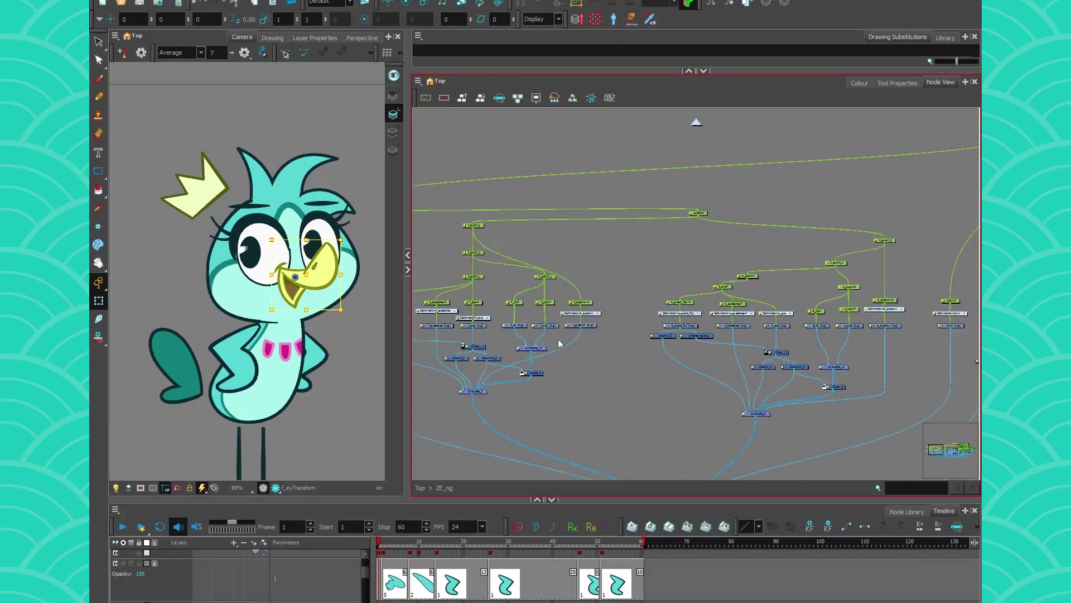
{"action": "scroll", "coordinate": [547, 357], "scroll_direction": "down", "scroll_amount": 4}
{"action": "scroll", "coordinate": [522, 385], "scroll_direction": "up", "scroll_amount": 2}
{"action": "left_click_drag", "start_coordinate": [495, 421], "coordinate": [587, 398]}
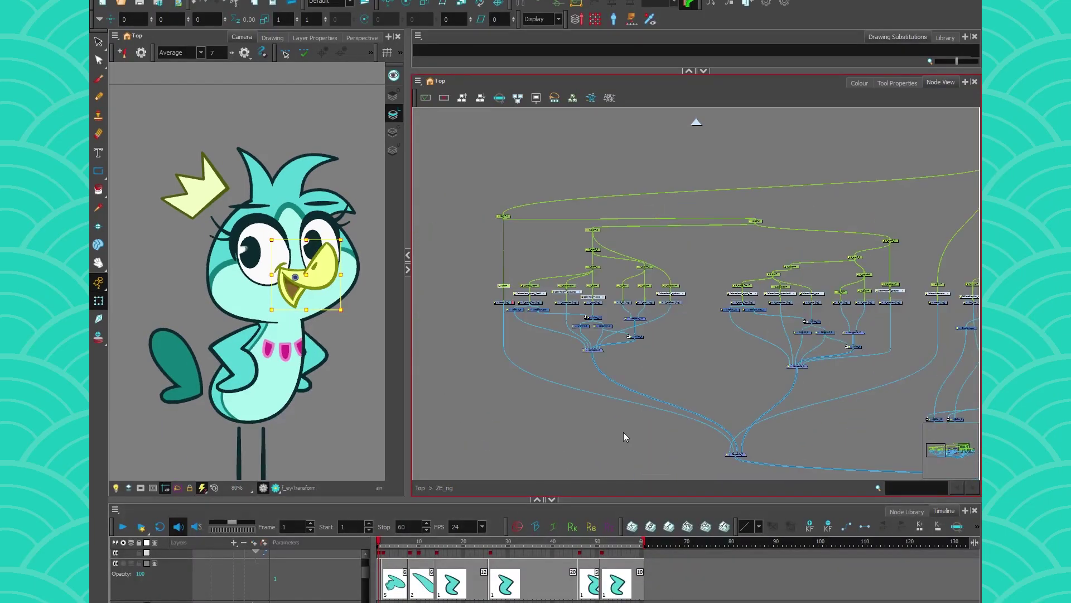